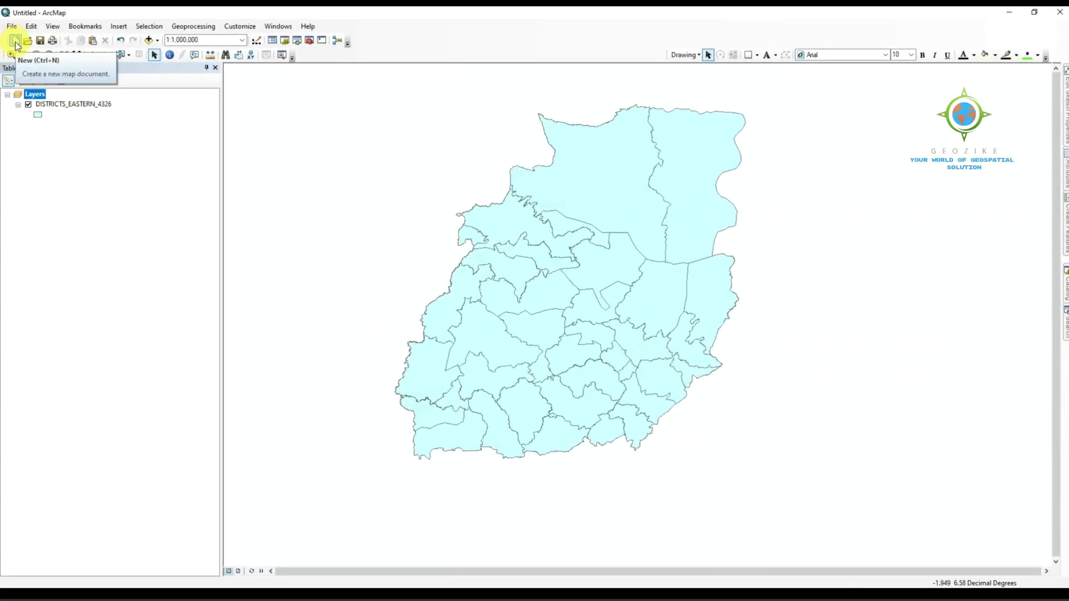
Try to start a new map document from the Blank Map template
left_click(15, 41)
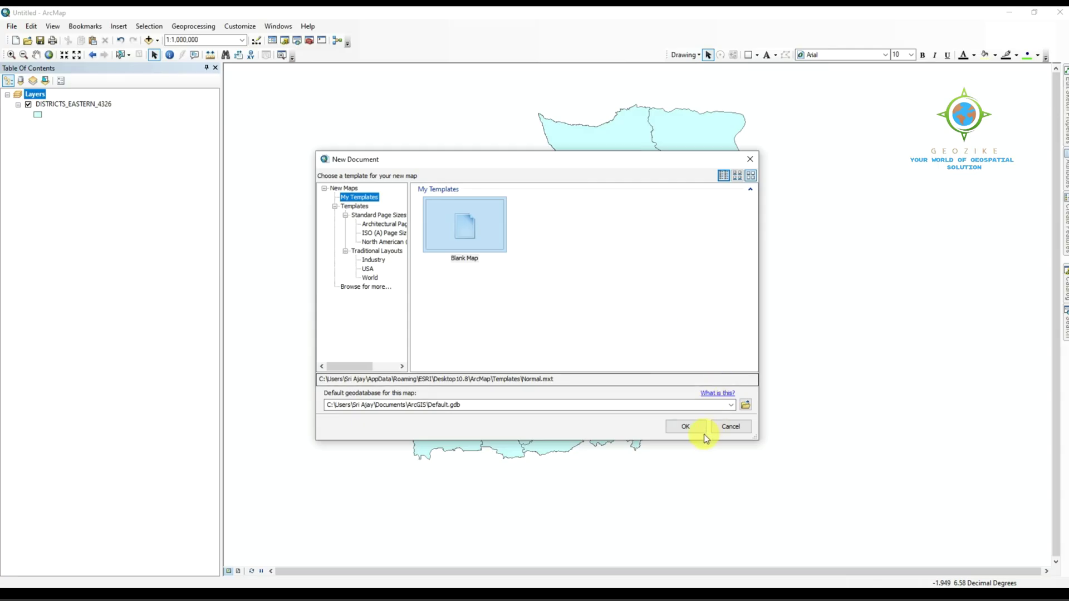
left_click(688, 427)
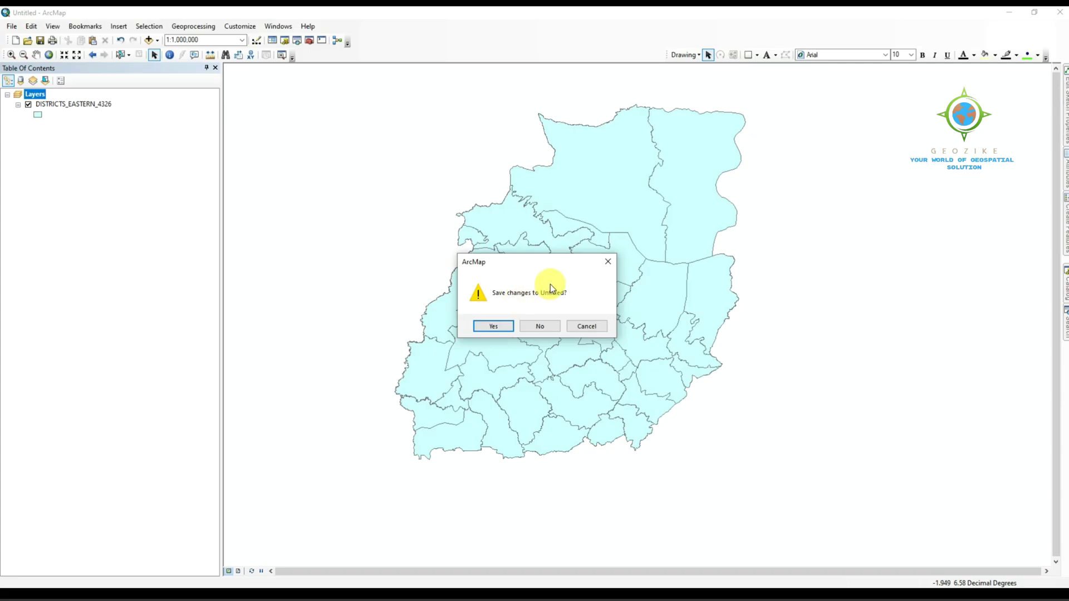
left_click(593, 328)
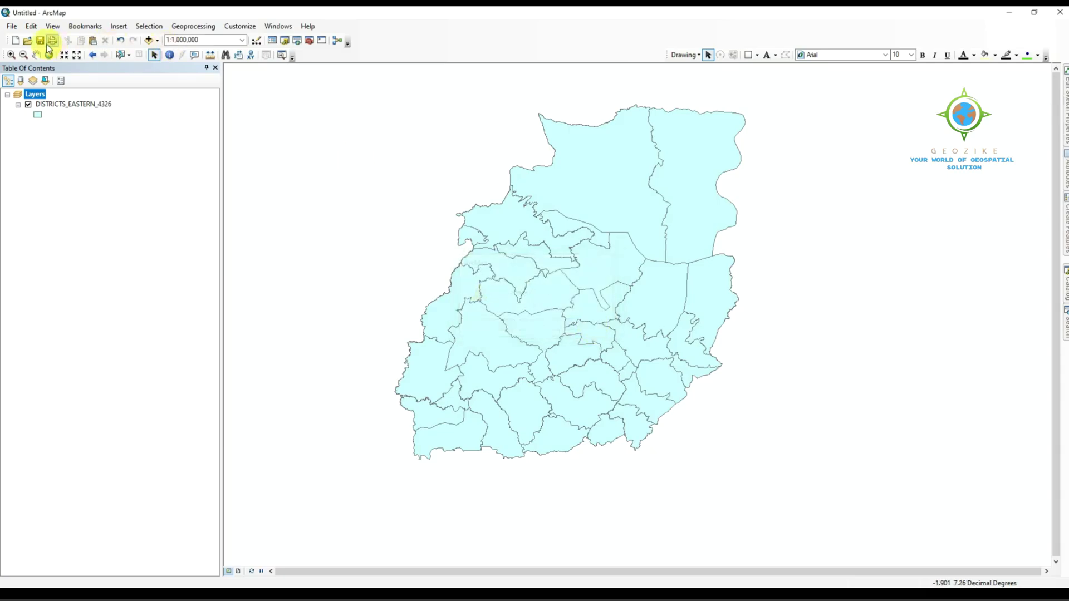
Try to open the saved map document MINING AREA.mxd from the SAVED WORK folder
left_click(28, 44)
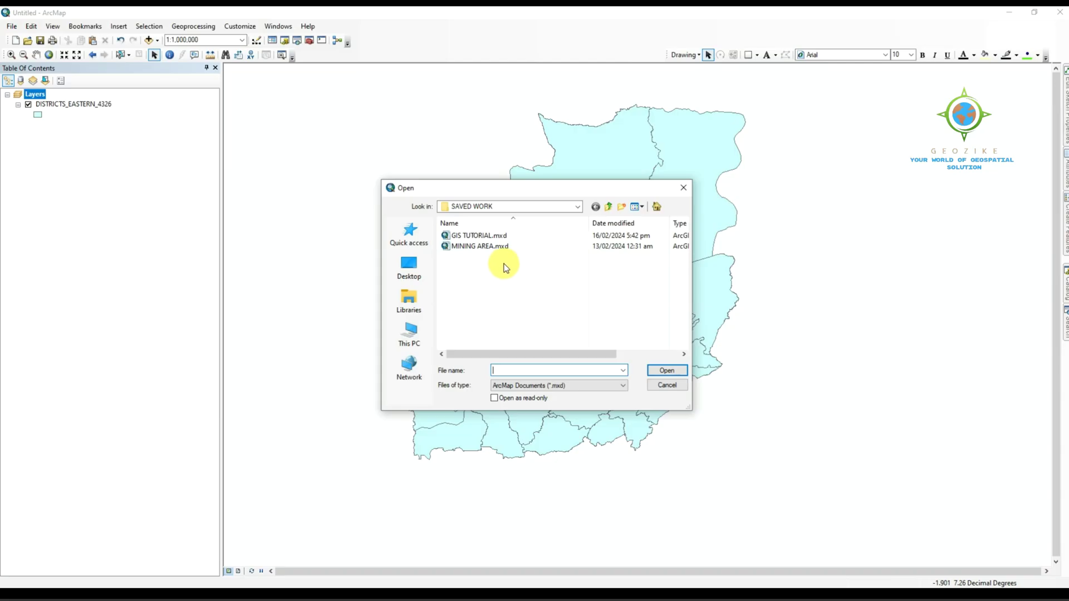
left_click(492, 247)
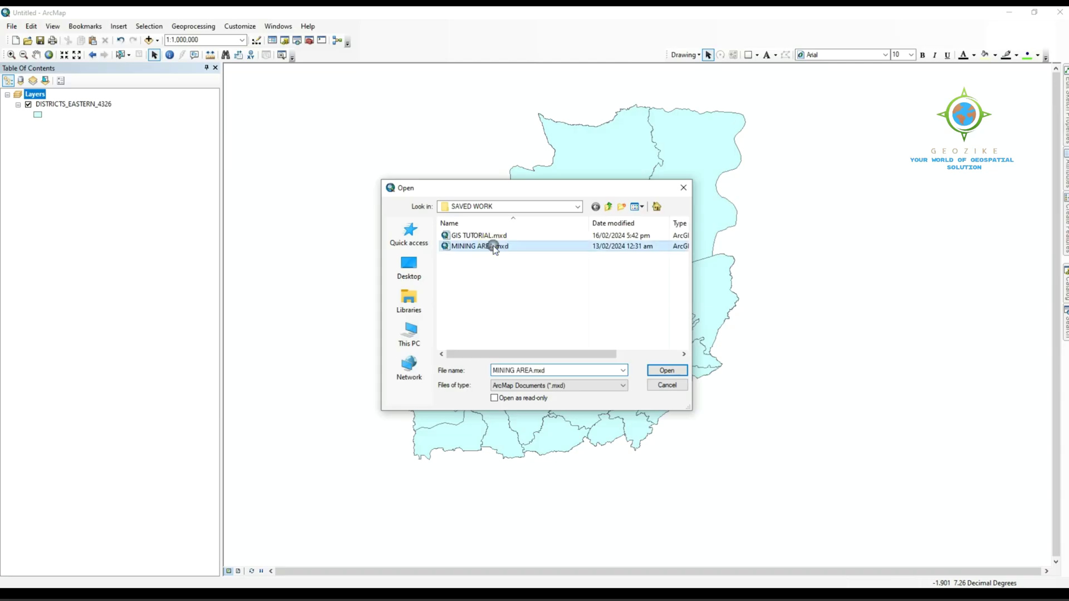
left_click(673, 371)
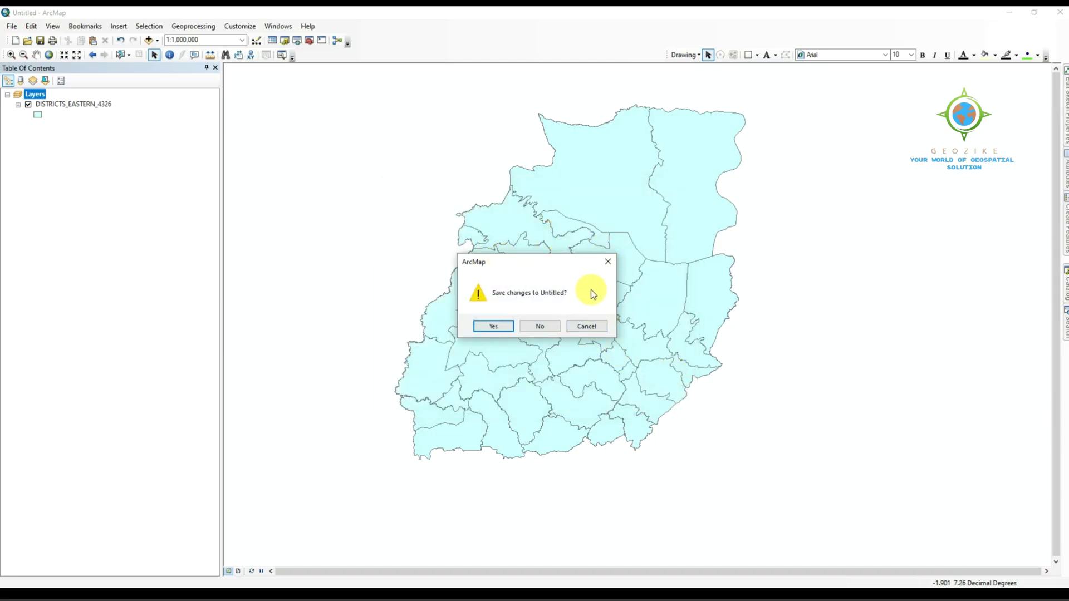
left_click(596, 327)
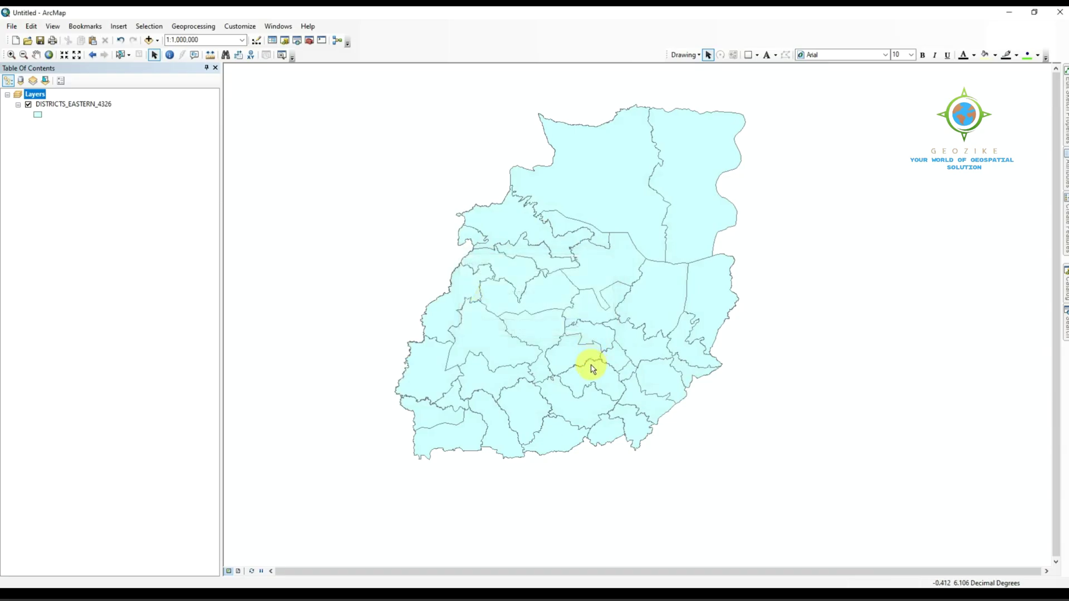
Look at the save options and the print settings for the current map without saving or printing it
left_click(40, 40)
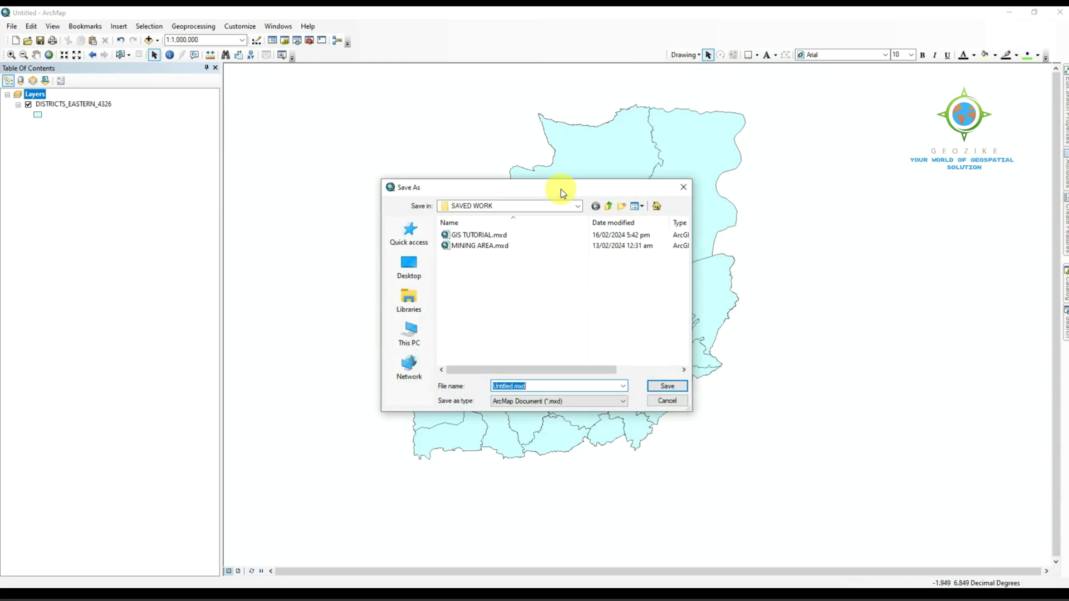
left_click_drag(578, 187, 359, 157)
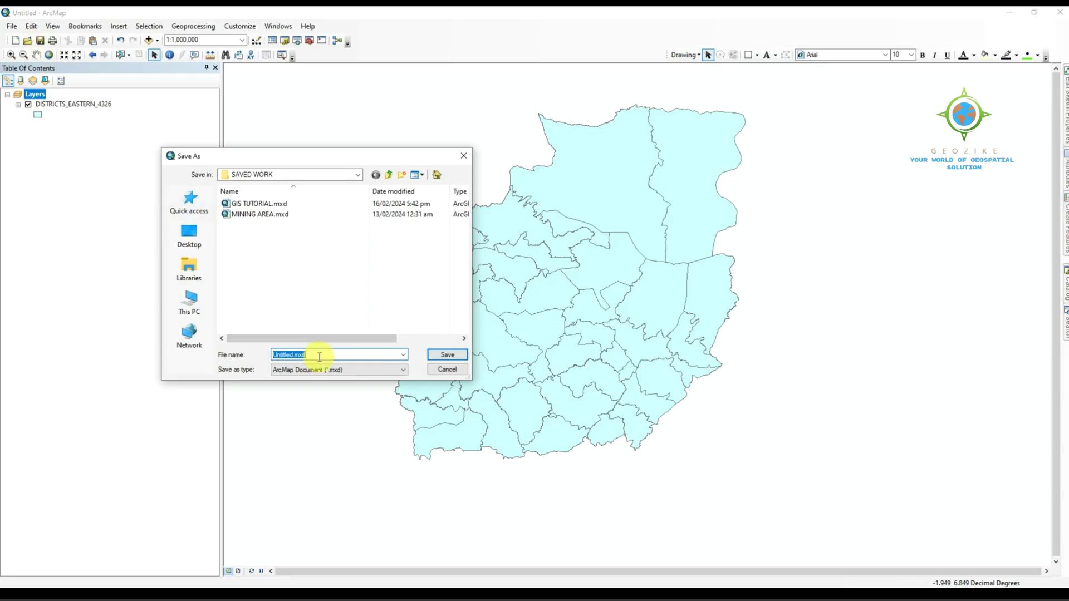
left_click(447, 371)
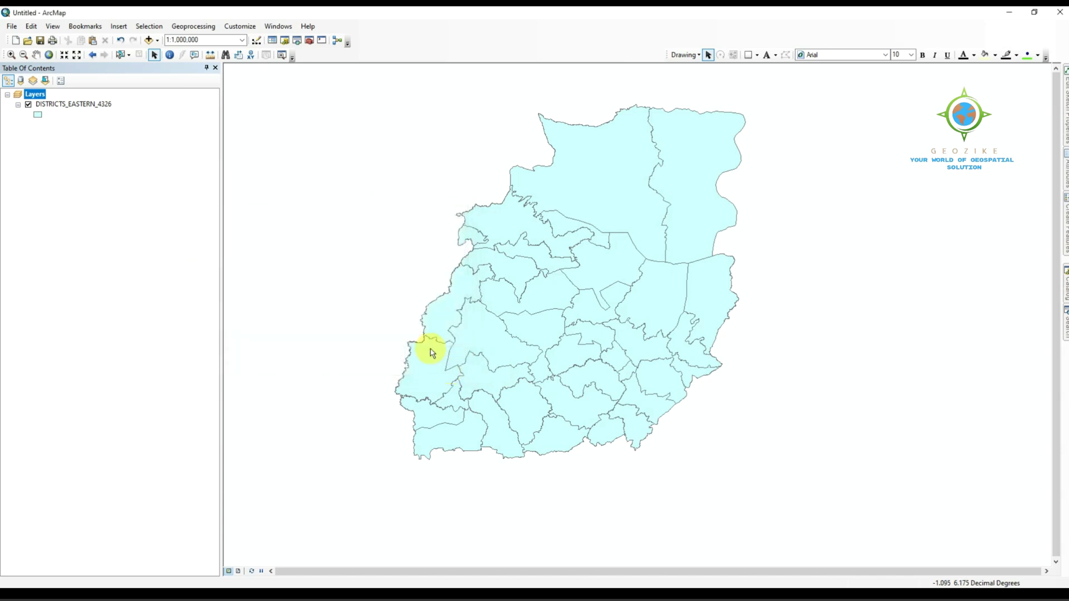
left_click(53, 42)
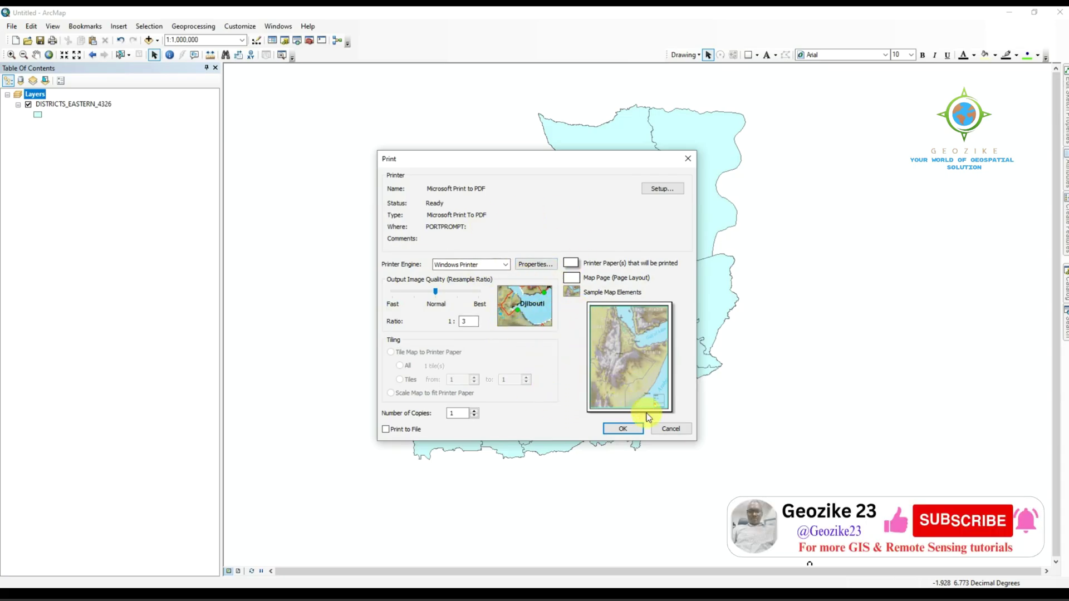
left_click(672, 429)
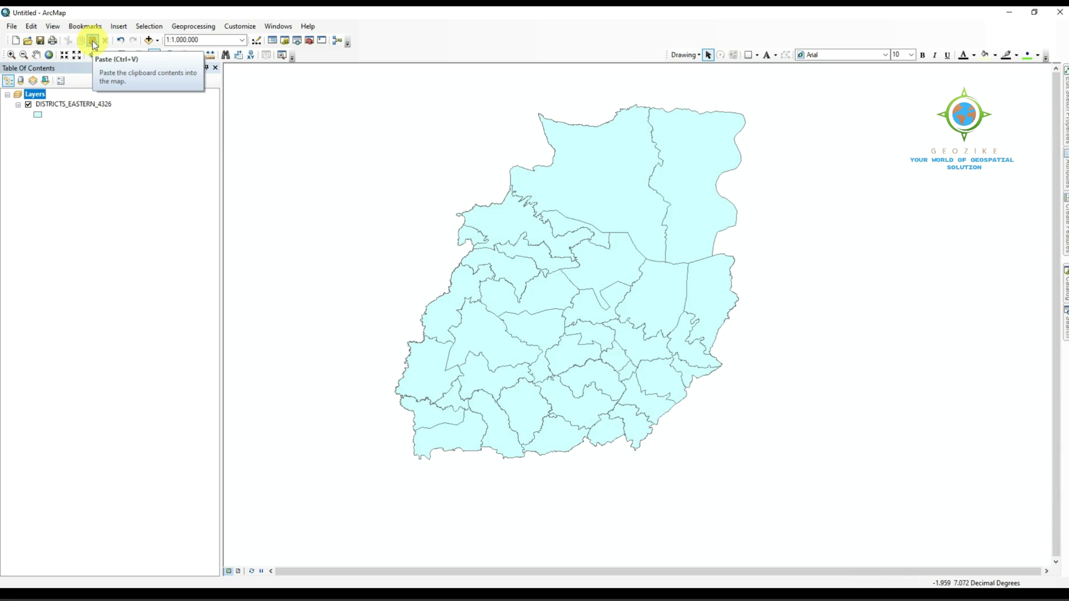
Paste a copy of the DISTRICTS_EASTERN_4326 layer into the data frame, and undo and redo the paste
right_click(84, 106)
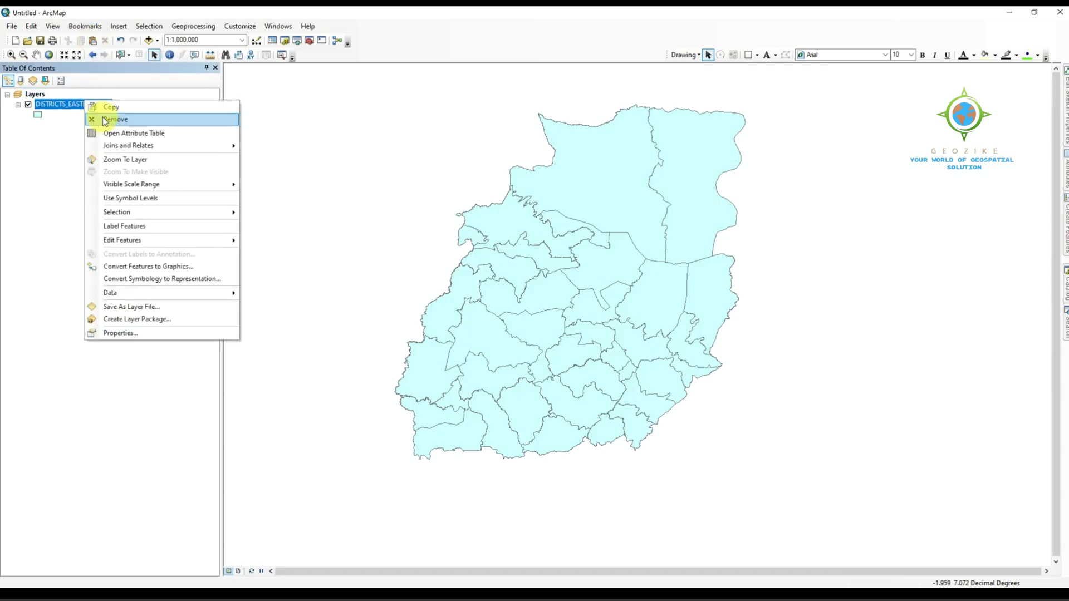
left_click(88, 113)
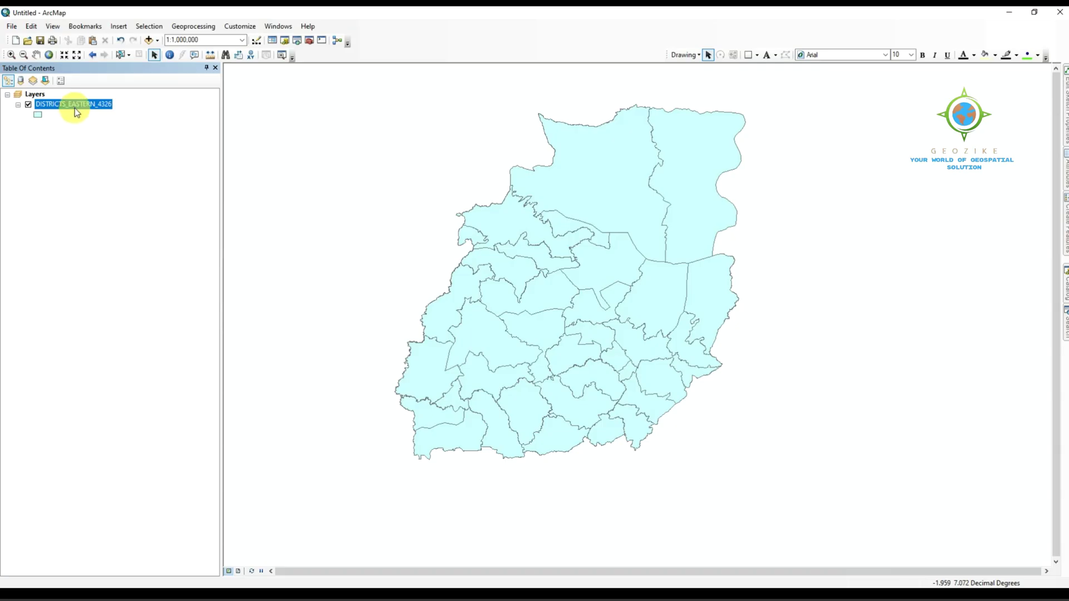
left_click(95, 42)
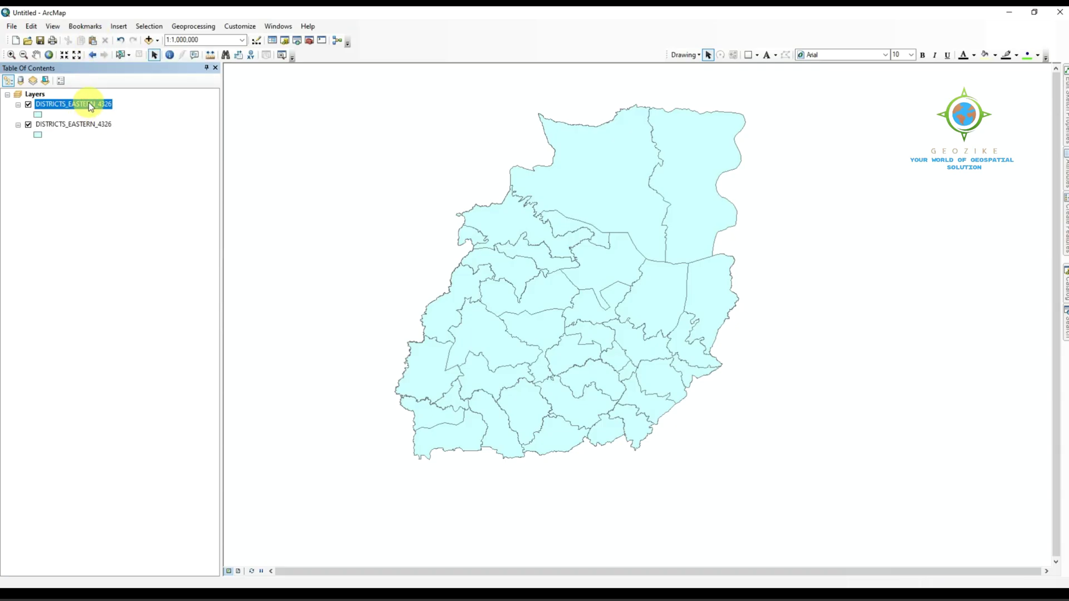
left_click(120, 41)
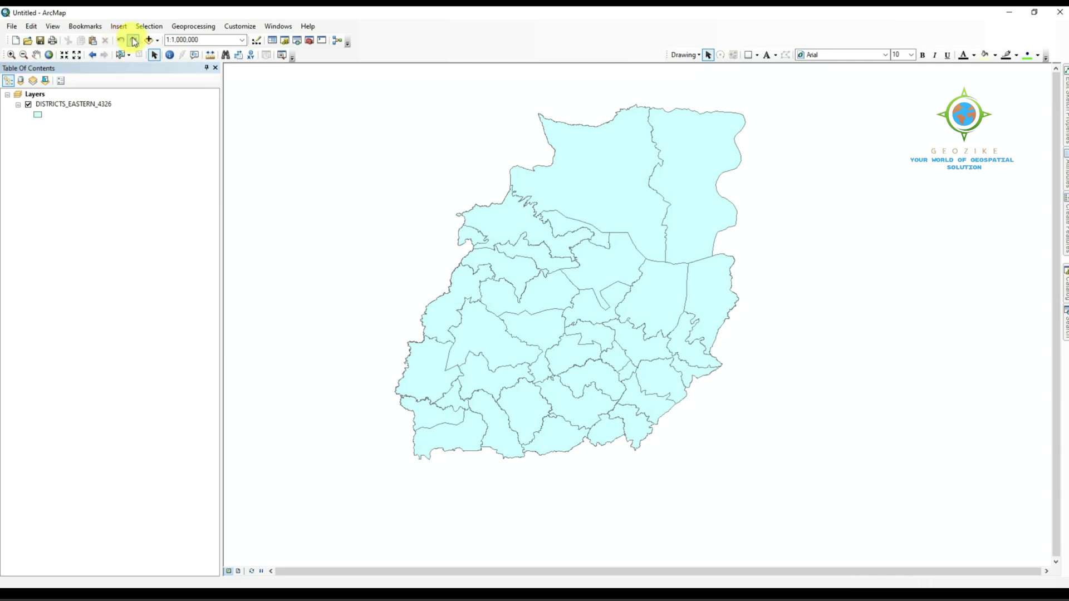
left_click(134, 41)
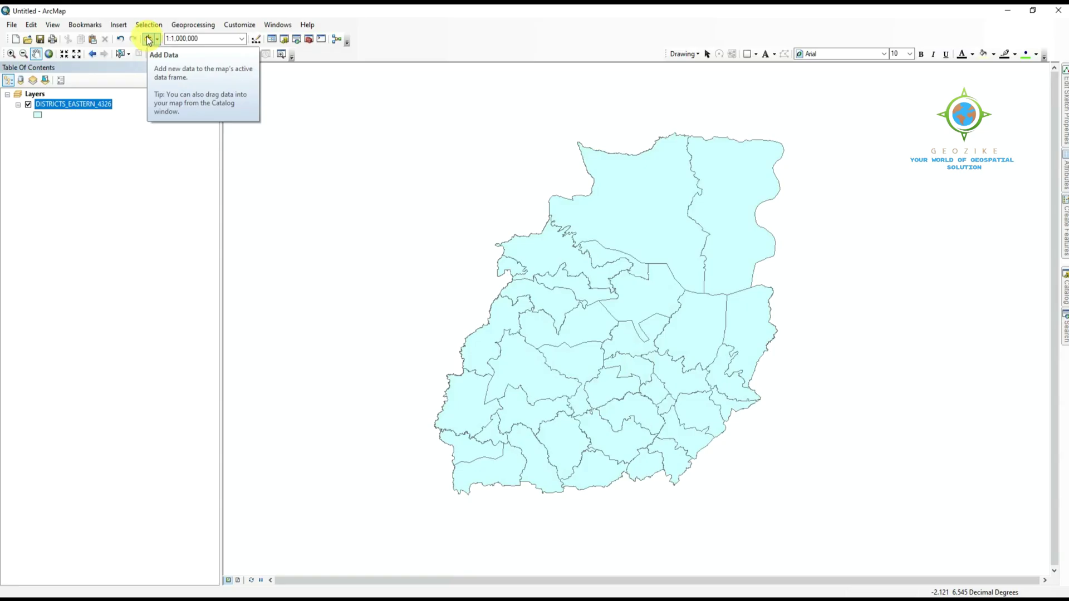
Try to add the DistCapital_EASTERN_4326.shp shapefile from the 2. EASTERN REG folder to the map
left_click(149, 39)
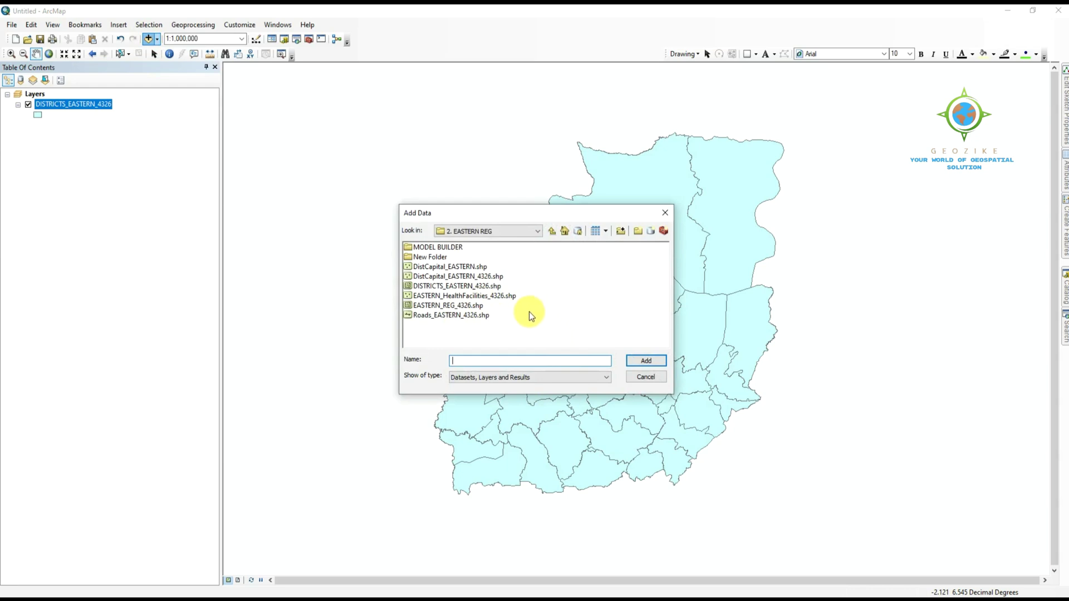
left_click(457, 276)
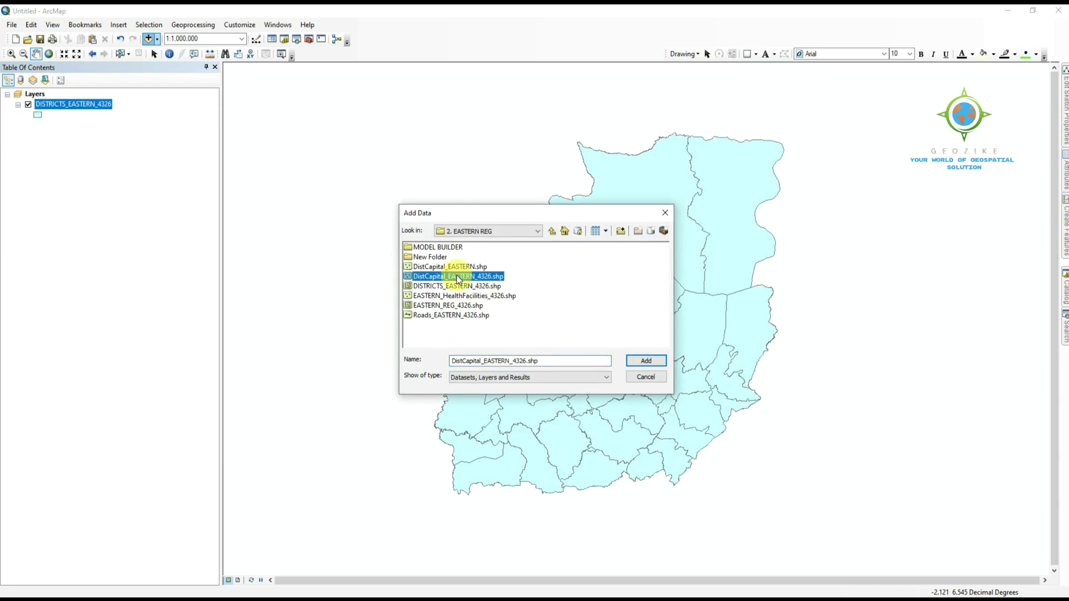
left_click(645, 361)
left_click(644, 378)
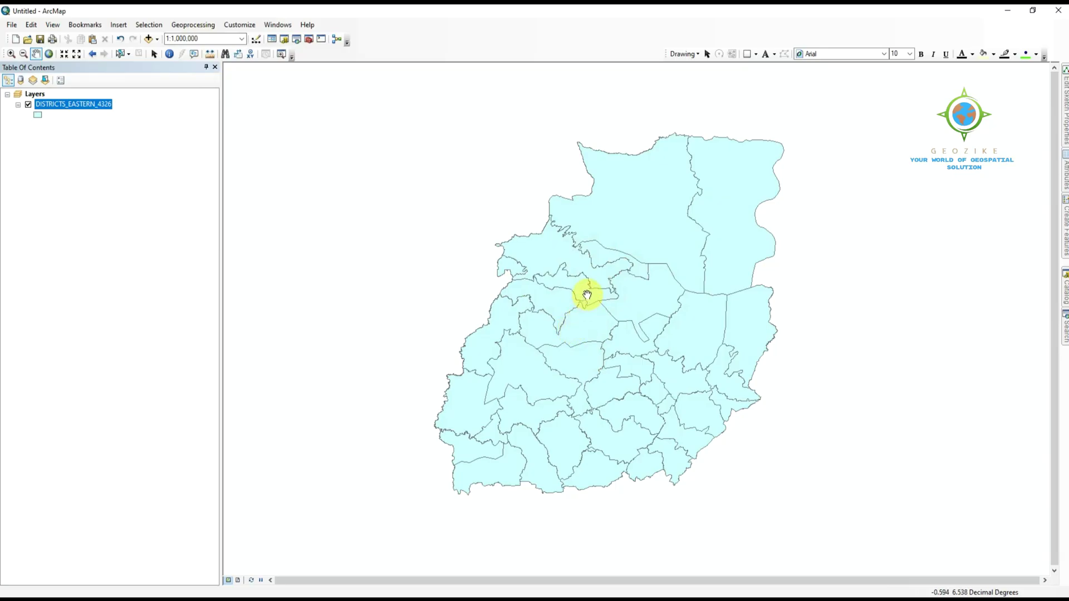
Zoom the districts map out and in several times to examine how the map scale changes
scroll(588, 295, "up", 5)
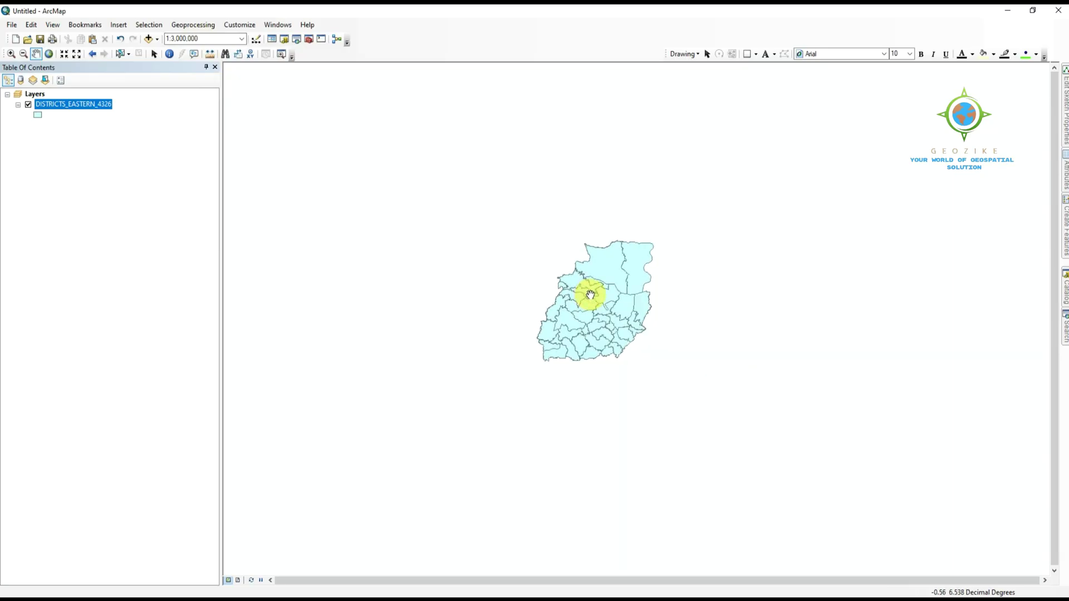
scroll(591, 295, "down", 5)
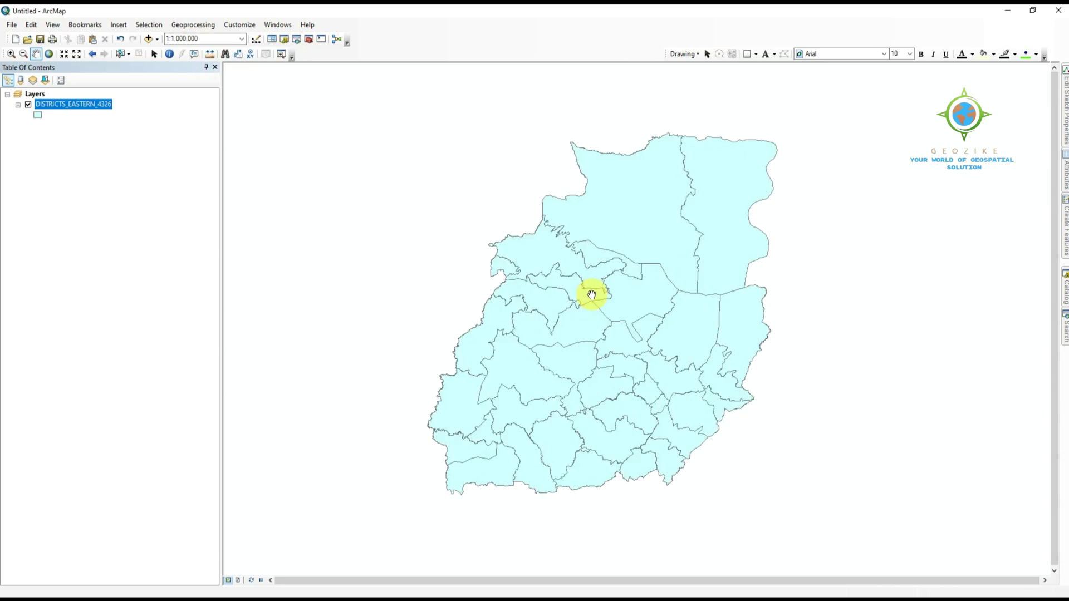
scroll(591, 295, "up", 4)
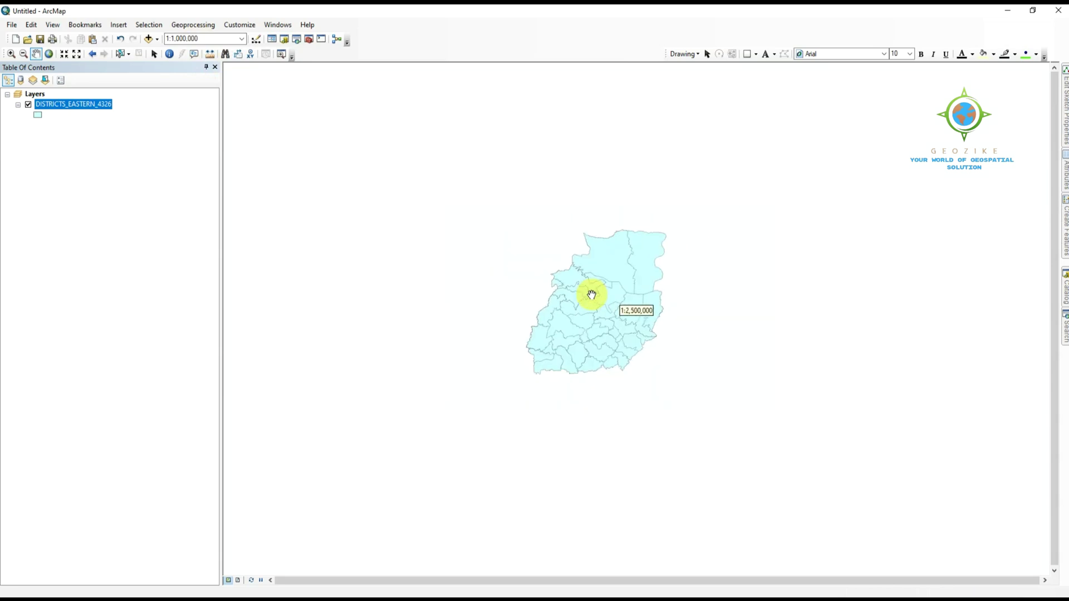
scroll(591, 295, "down", 3)
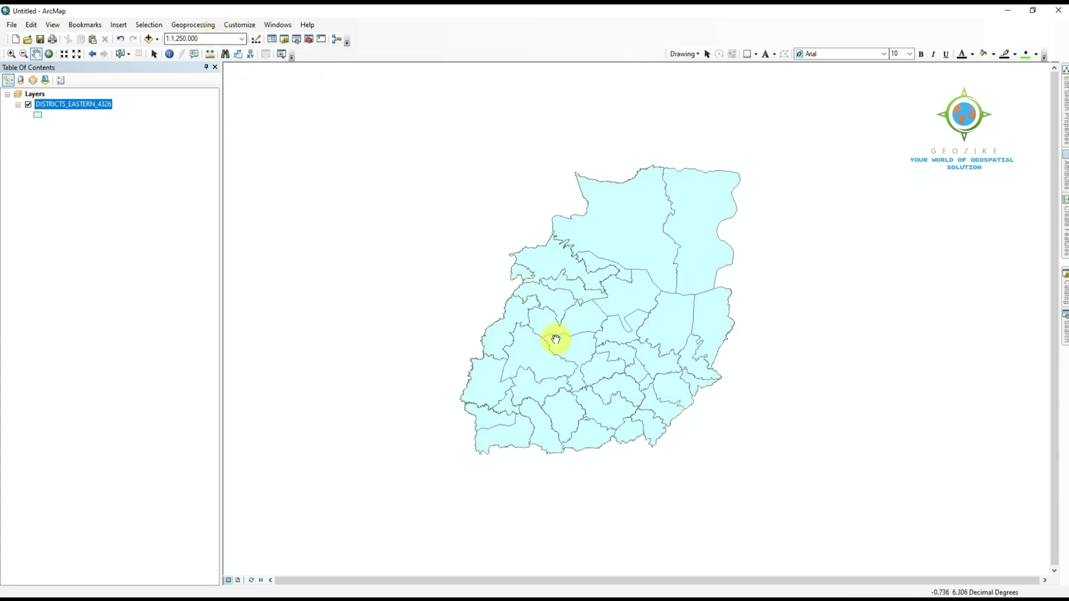
scroll(576, 329, "up", 2)
scroll(576, 329, "down", 2)
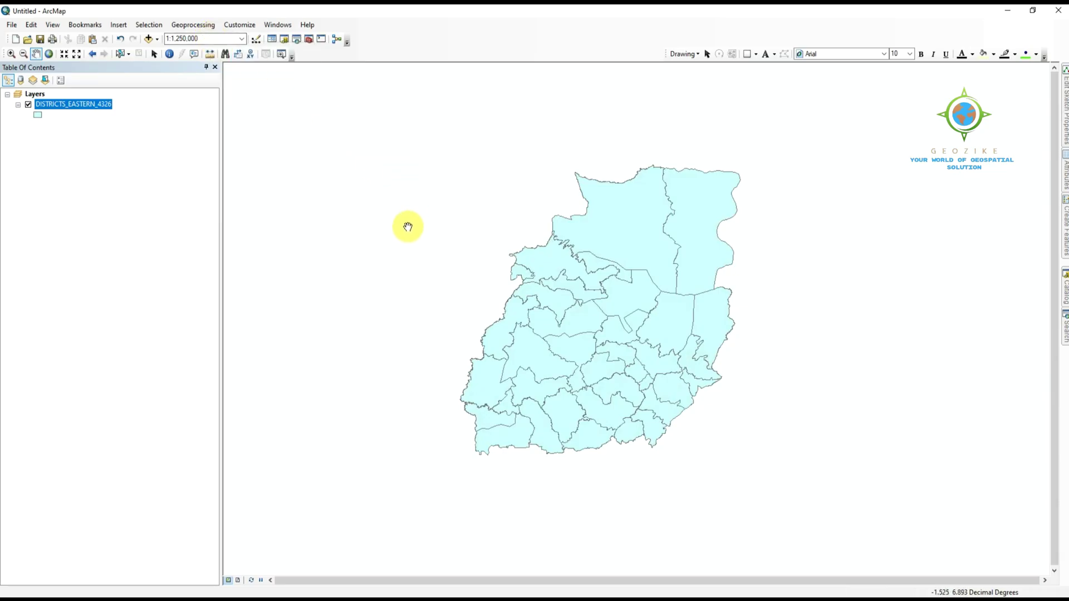
Set the data frame's extent to a fixed scale of 1:500,000 in its properties
right_click(410, 178)
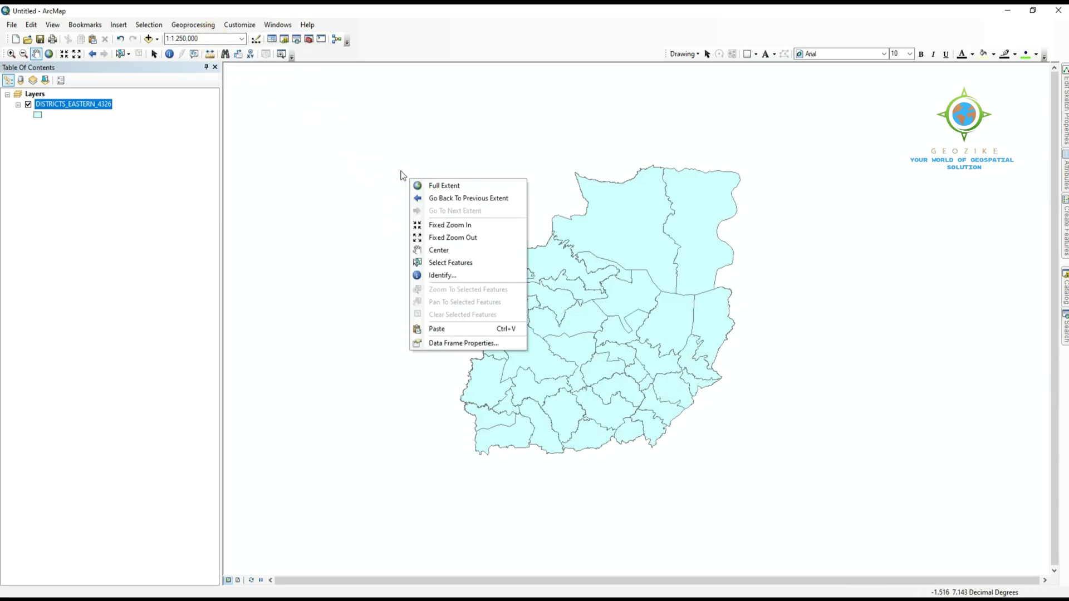
left_click(456, 343)
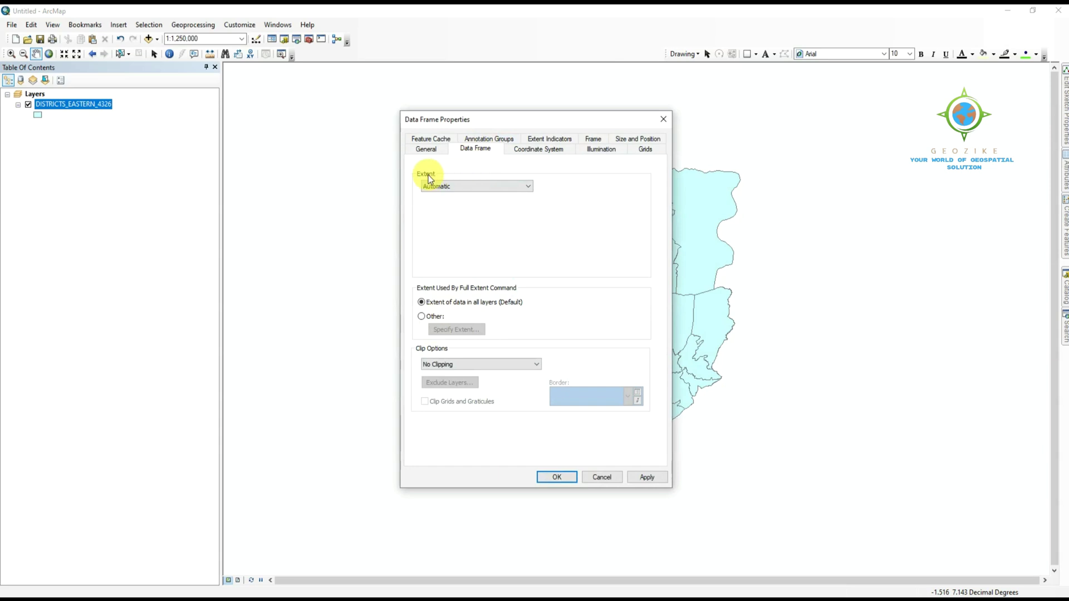
left_click(530, 188)
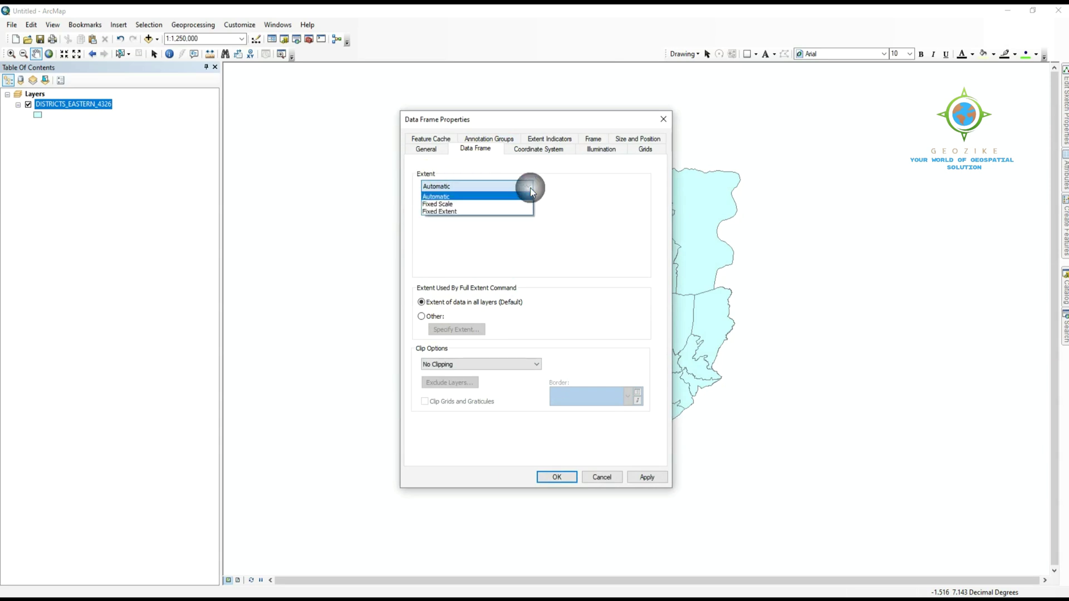
left_click(514, 203)
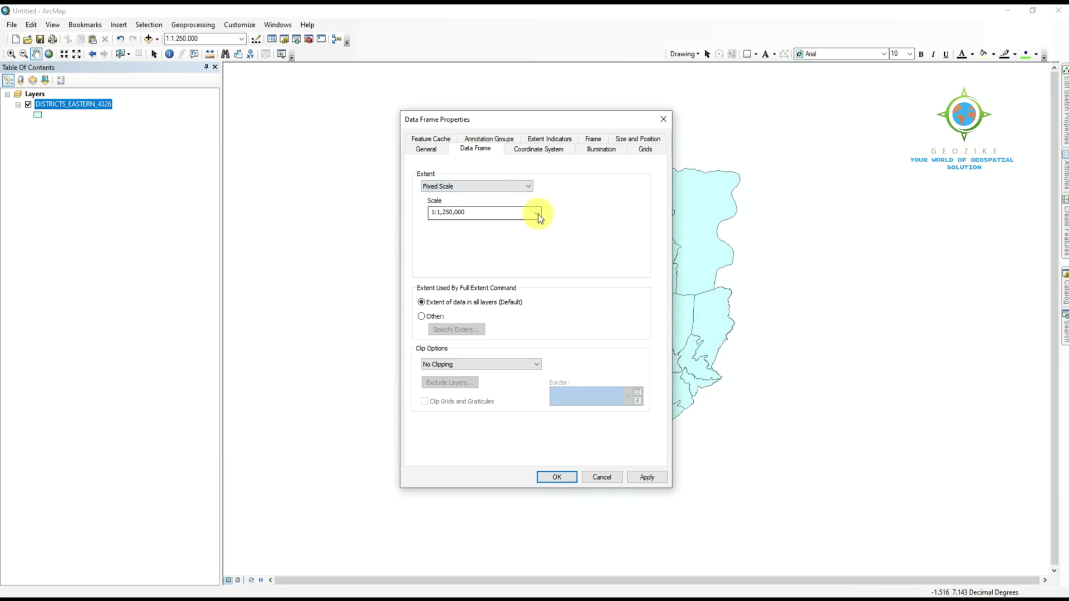
left_click(536, 212)
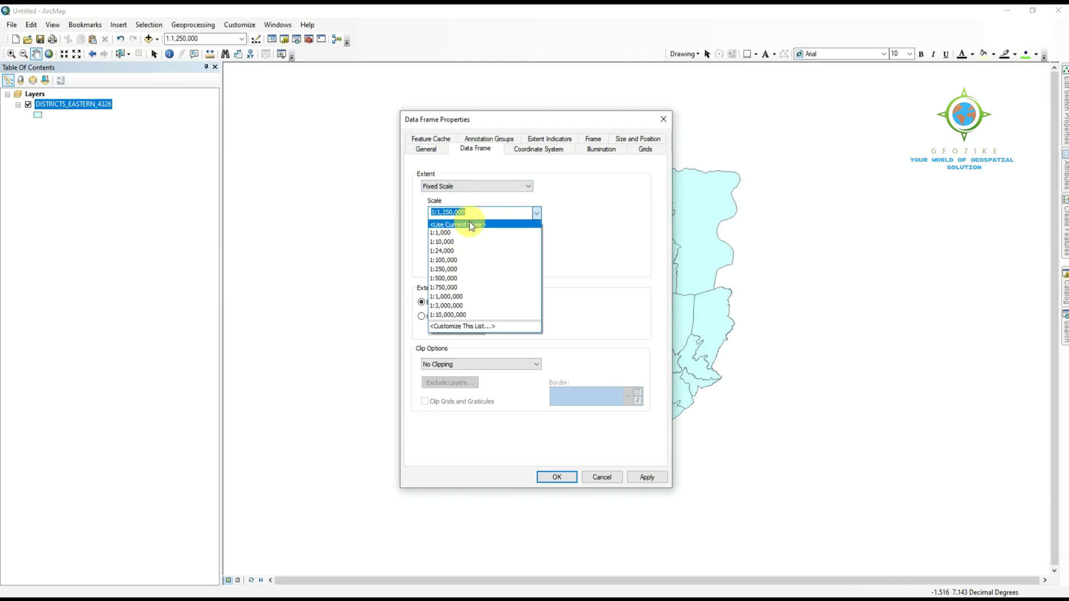
left_click(461, 278)
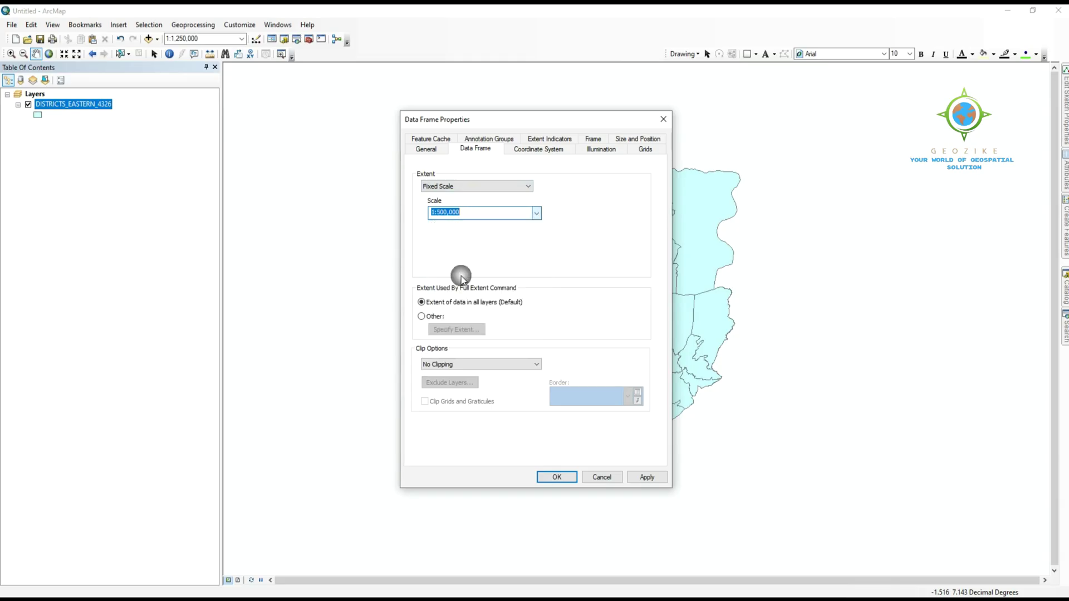
left_click(655, 476)
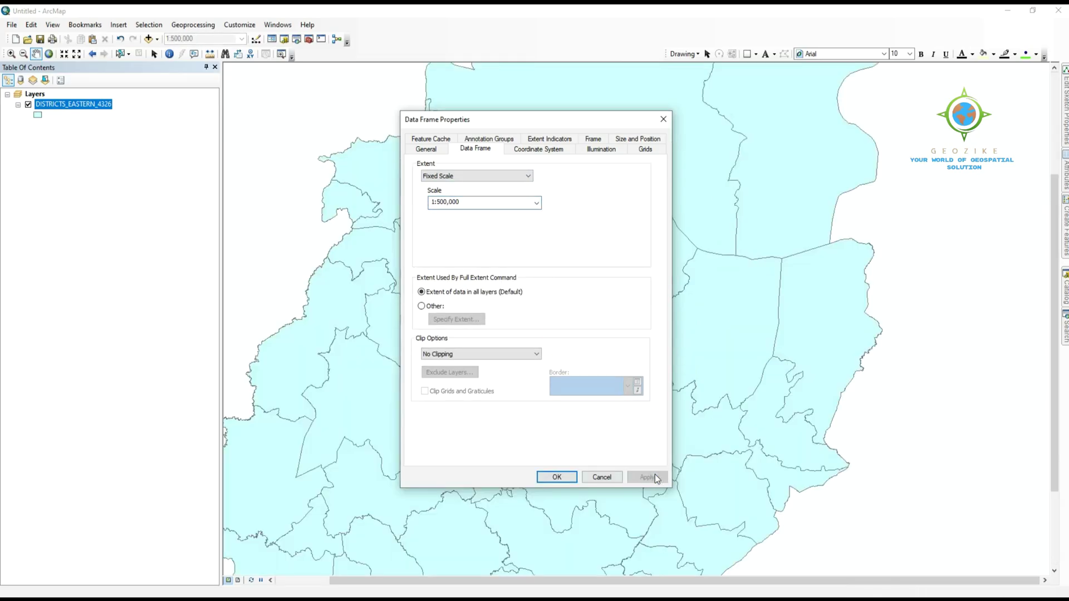
left_click(559, 477)
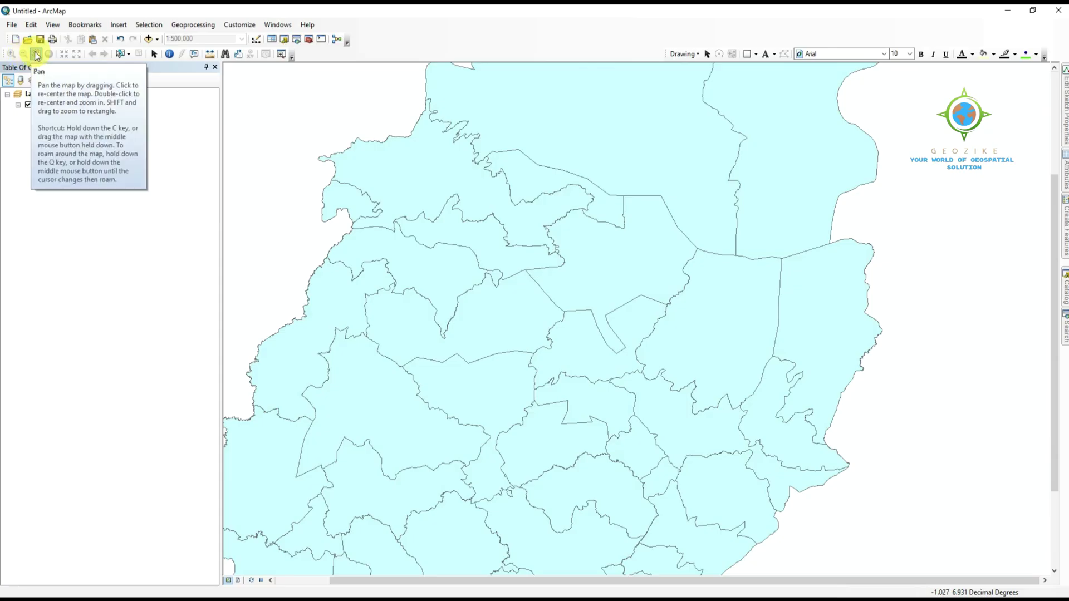
Pan around the districts map at the fixed scale to examine its different areas
left_click_drag(549, 251, 624, 273)
left_click_drag(627, 156, 551, 423)
left_click_drag(586, 227, 644, 338)
left_click_drag(653, 276, 706, 203)
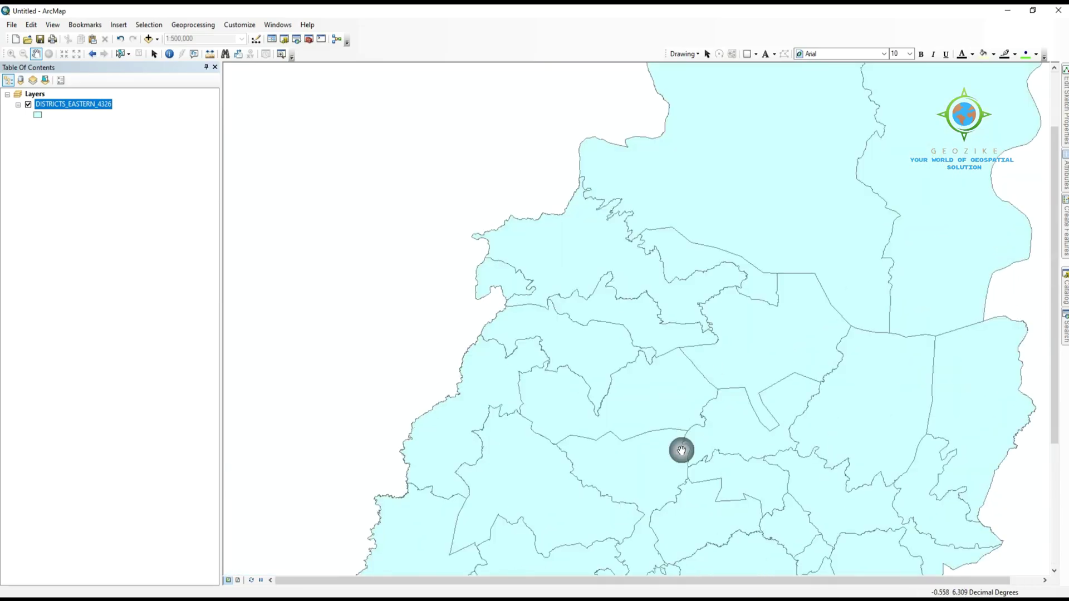
left_click_drag(680, 448, 636, 358)
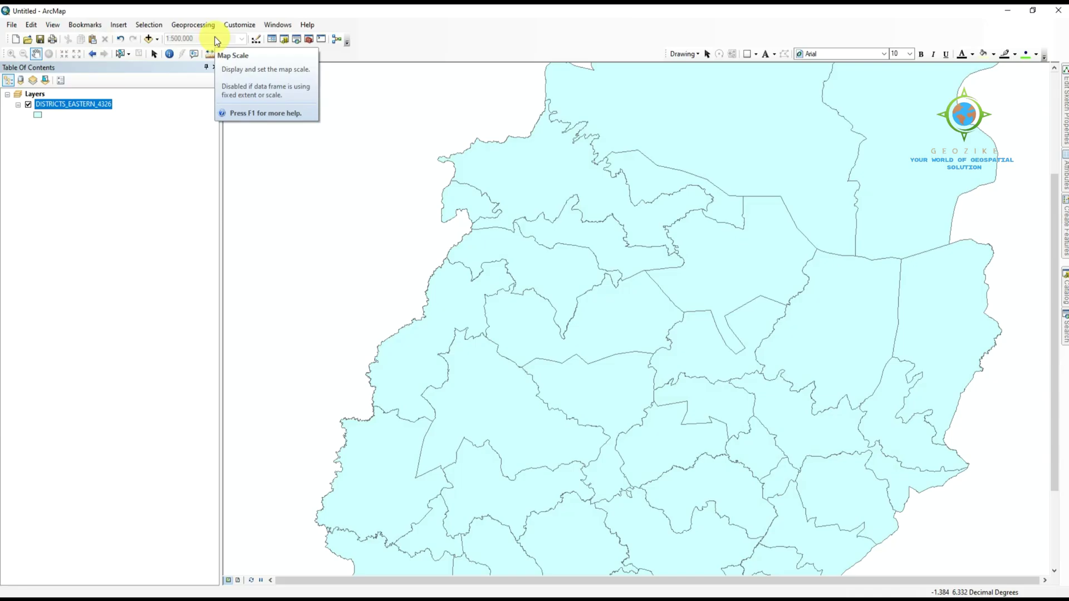
Set the data frame's extent to Automatic in its properties and zoom the districts map to a scale of 1:750,000
right_click(338, 115)
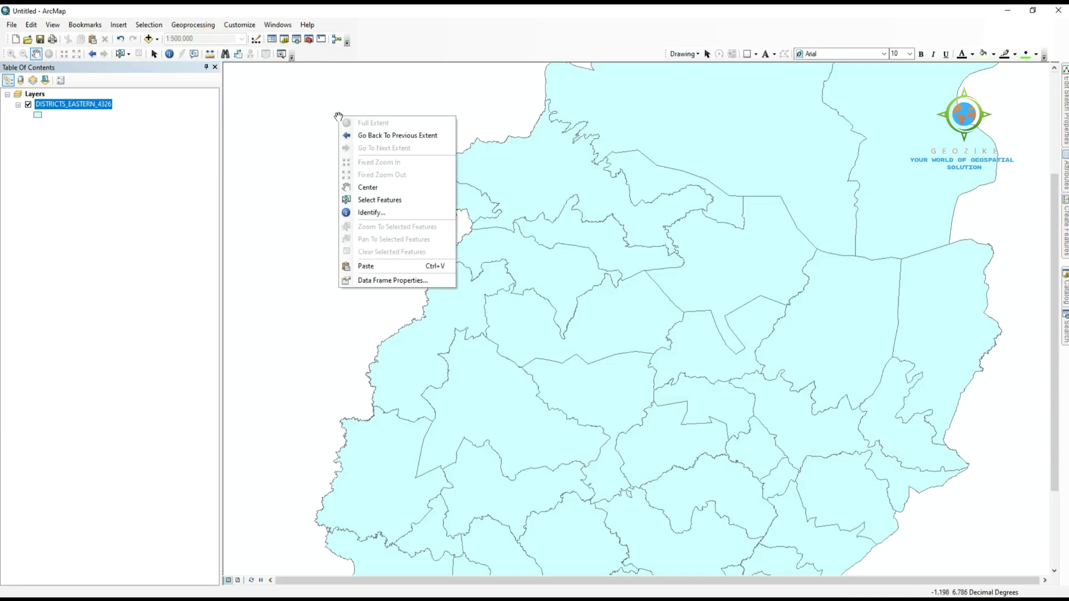
left_click(378, 280)
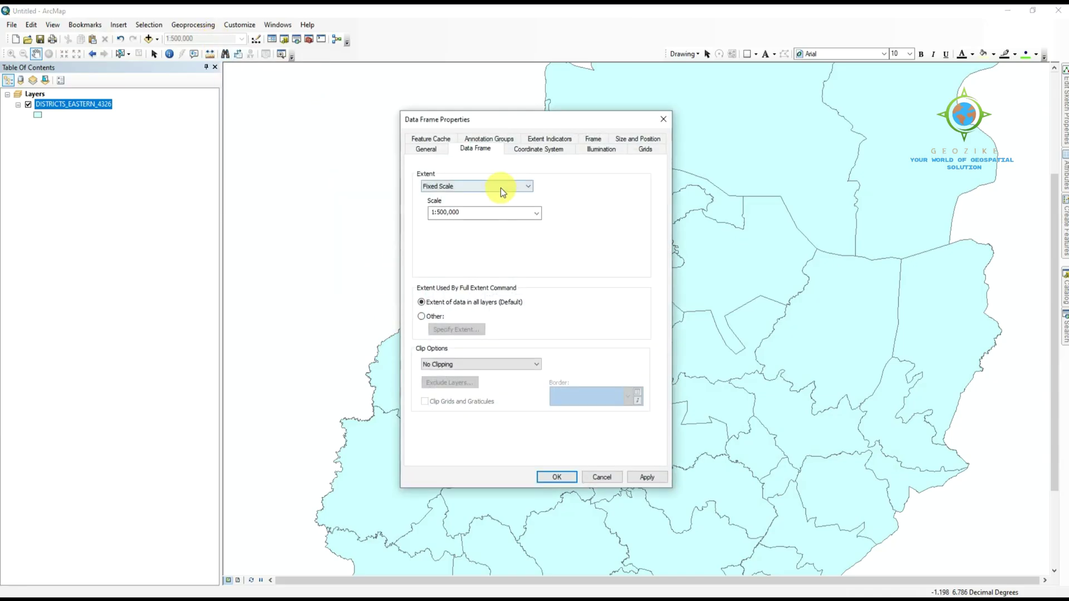
left_click(500, 188)
left_click(498, 200)
left_click(502, 189)
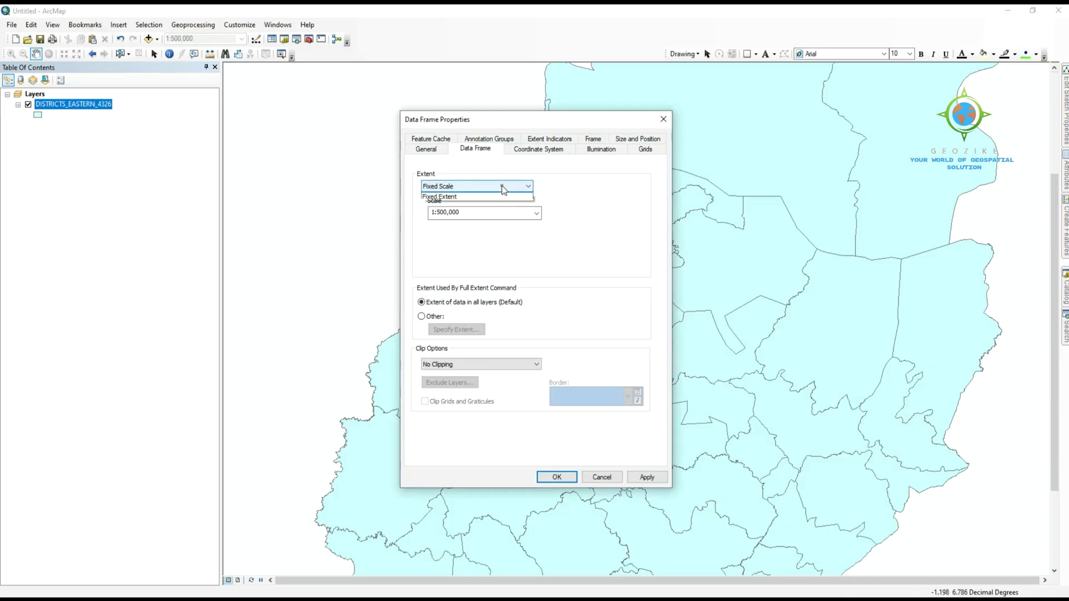
left_click(493, 195)
left_click(652, 478)
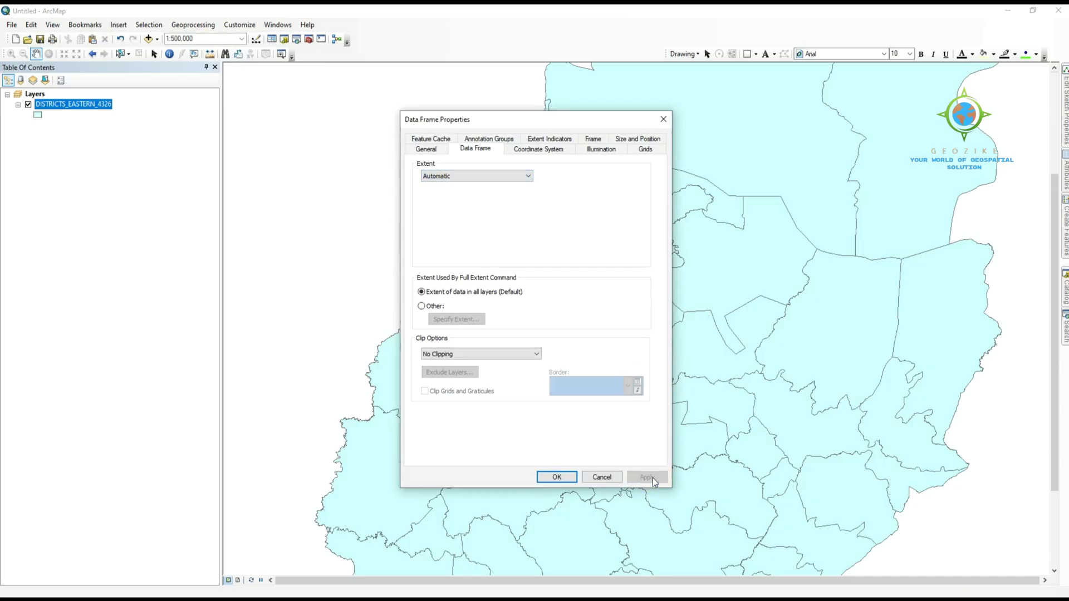
left_click(556, 477)
scroll(537, 318, "up", 3)
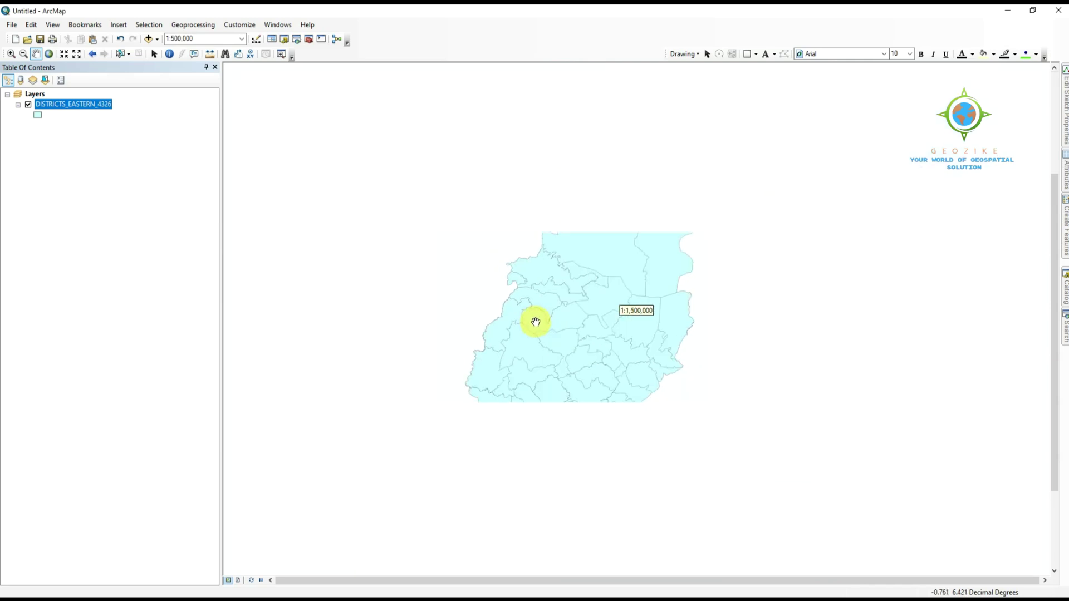
scroll(547, 315, "down", 2)
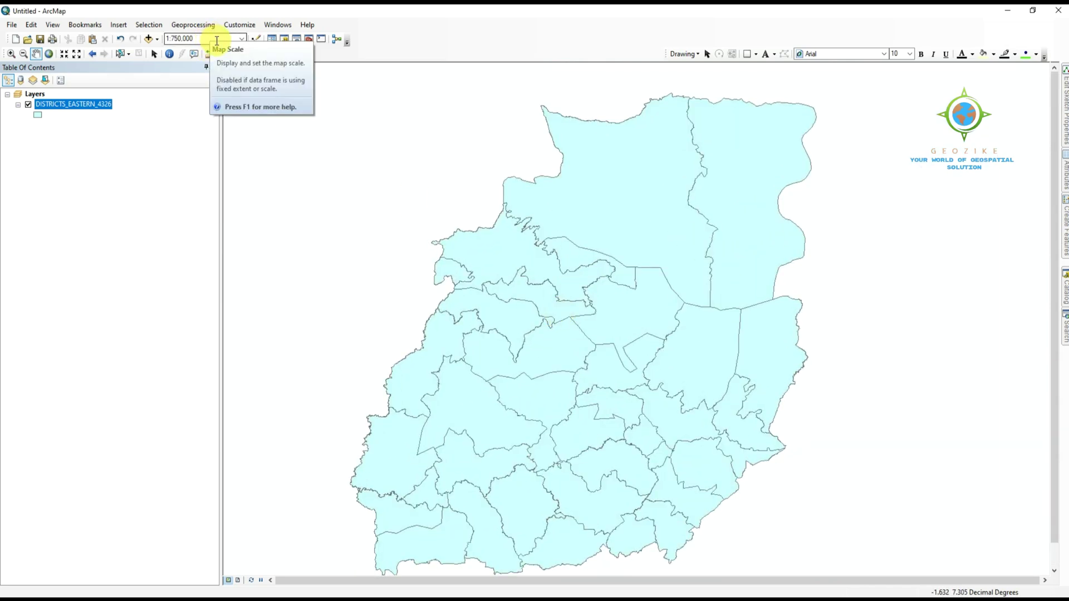
Show the Editor toolbar, examine its editing commands, and hide the toolbar again
left_click(257, 40)
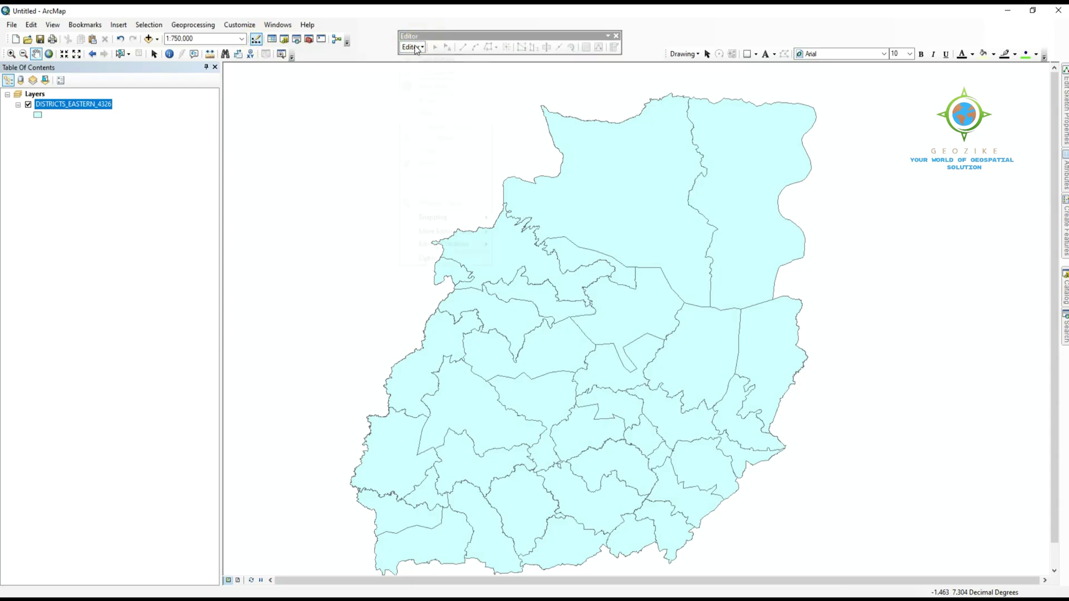
left_click(412, 46)
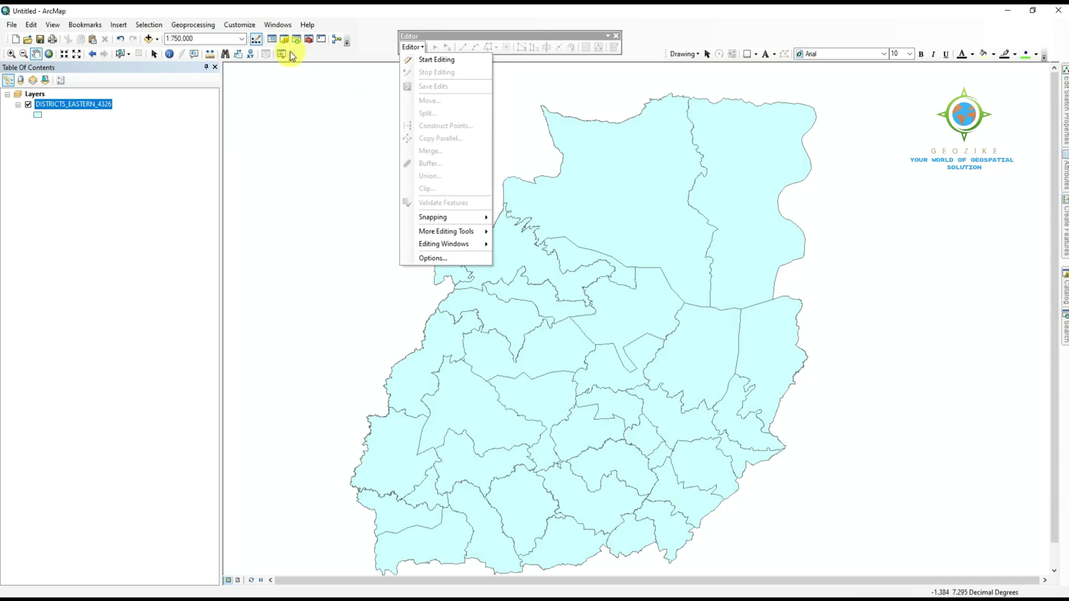
left_click(260, 43)
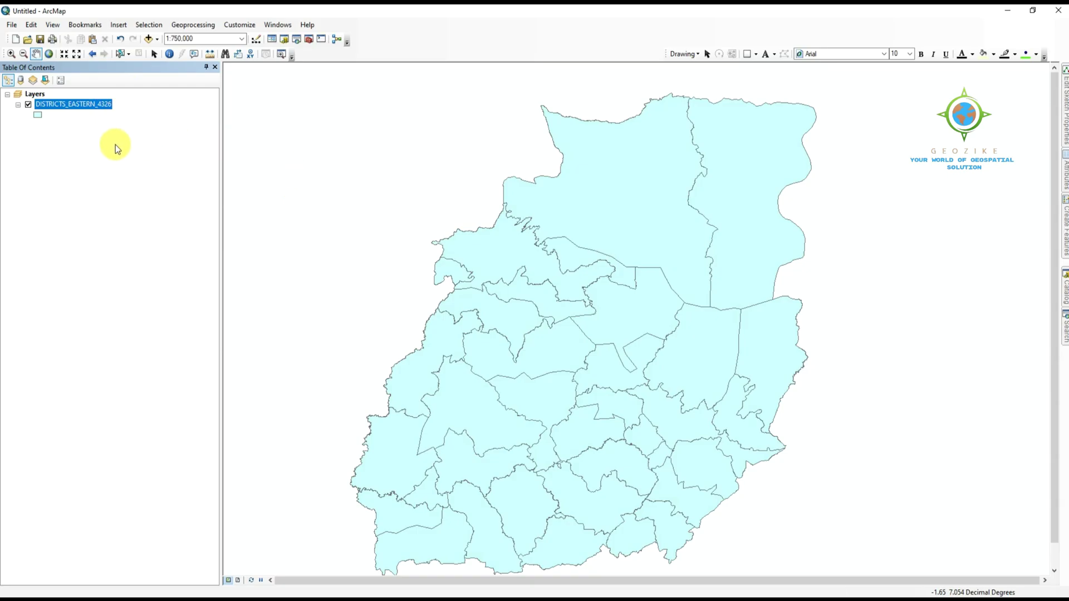
Examine the options available for the DISTRICTS_EASTERN_4326 layer, and close and reopen the Table Of Contents window
right_click(80, 107)
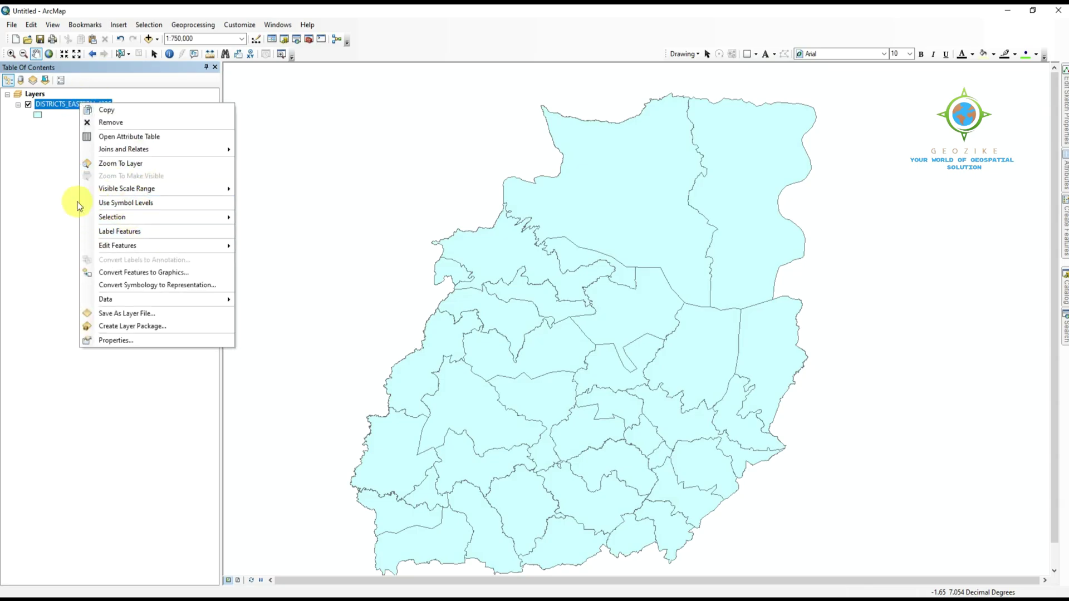
left_click(215, 69)
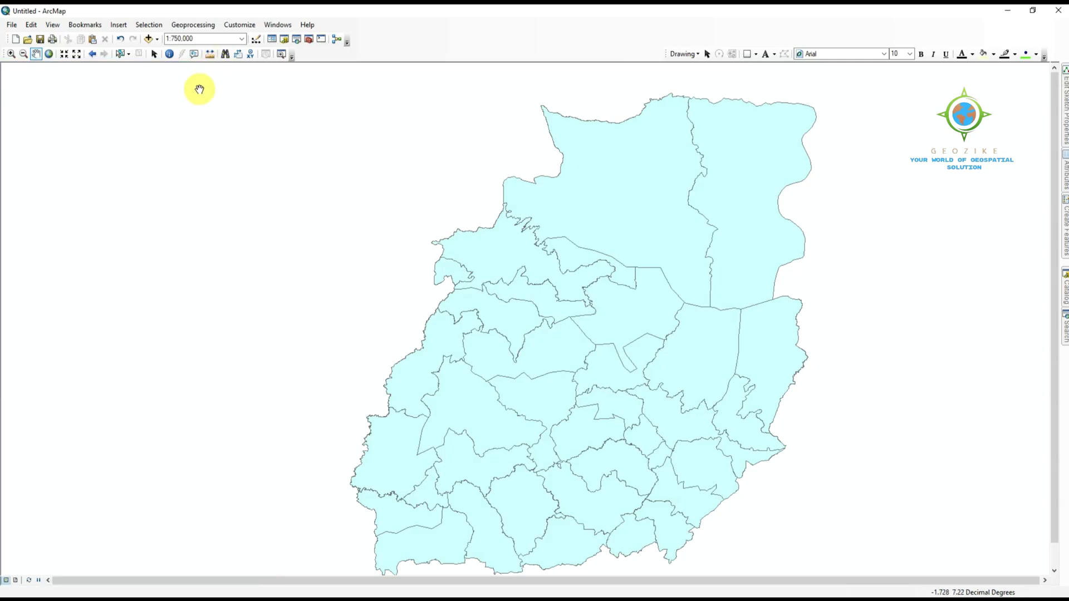
left_click(273, 40)
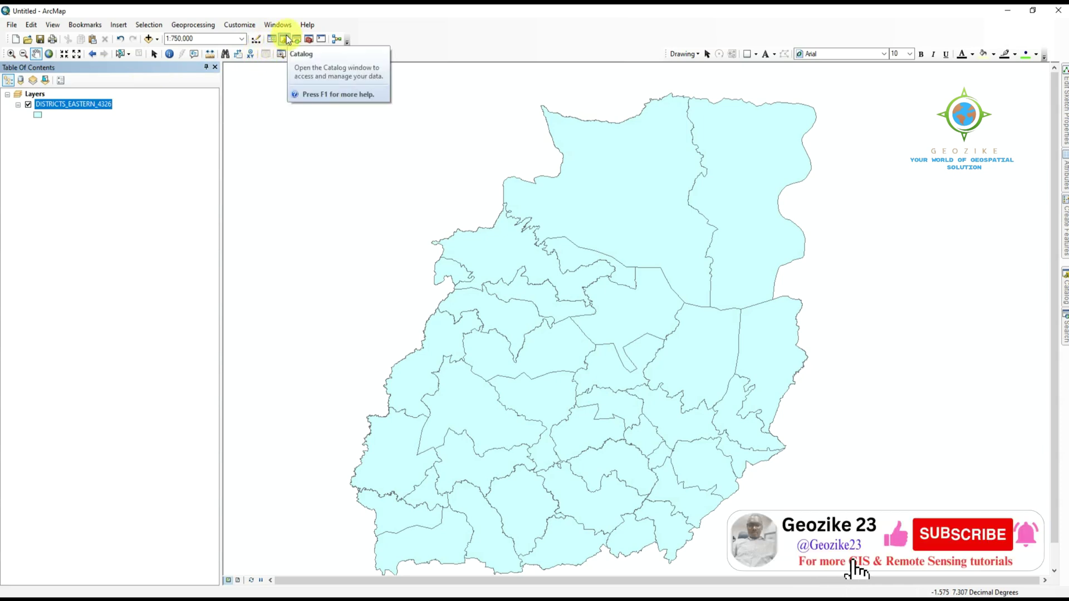
Open the Catalog window to view its folder connections and the Search window to view its local search options
left_click(284, 44)
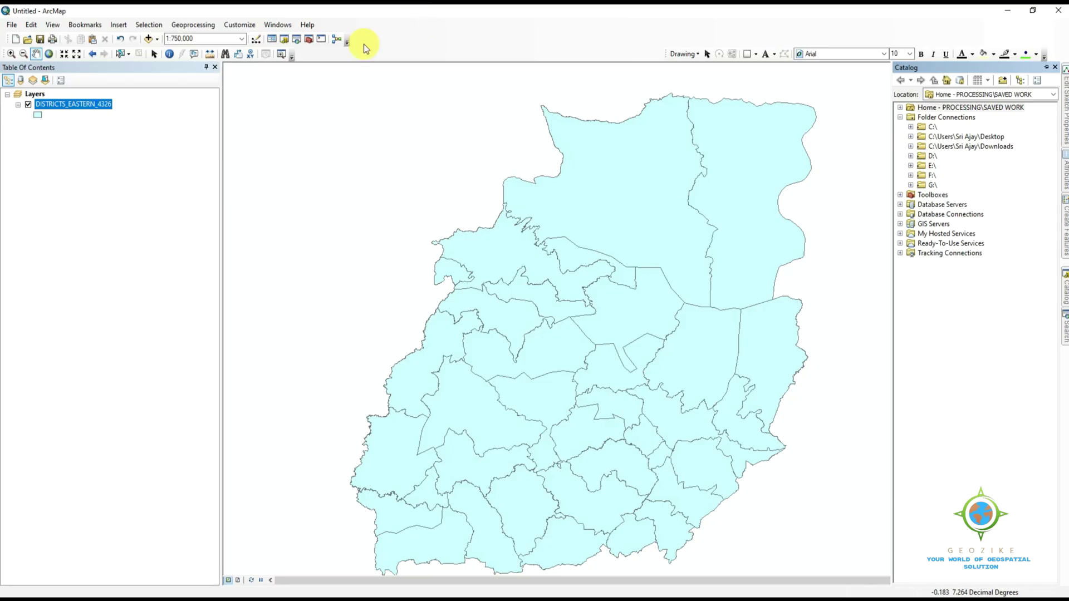
left_click(297, 40)
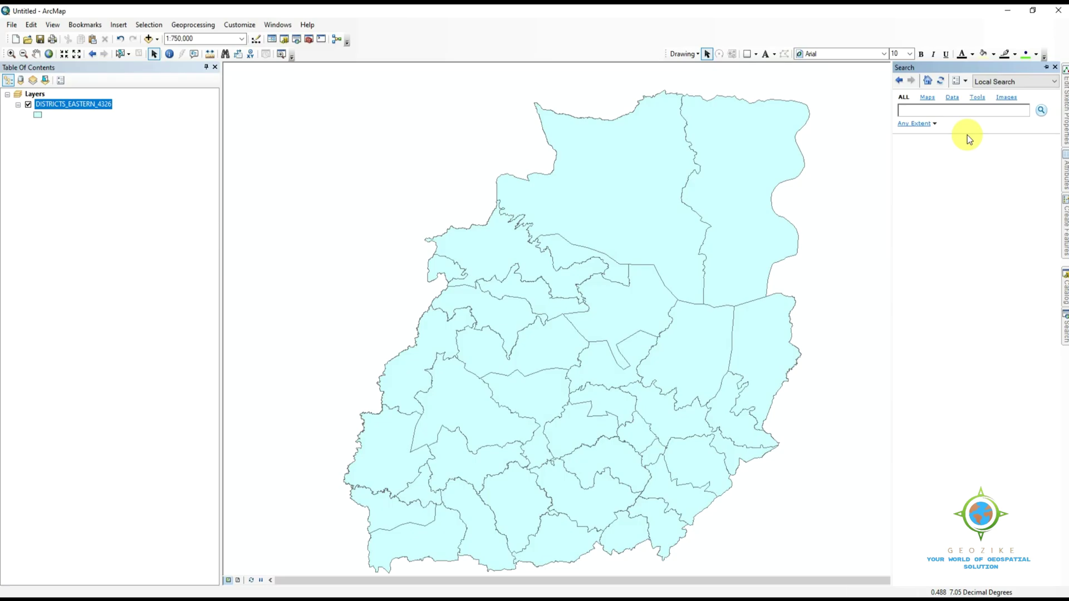
left_click(451, 101)
left_click(441, 108)
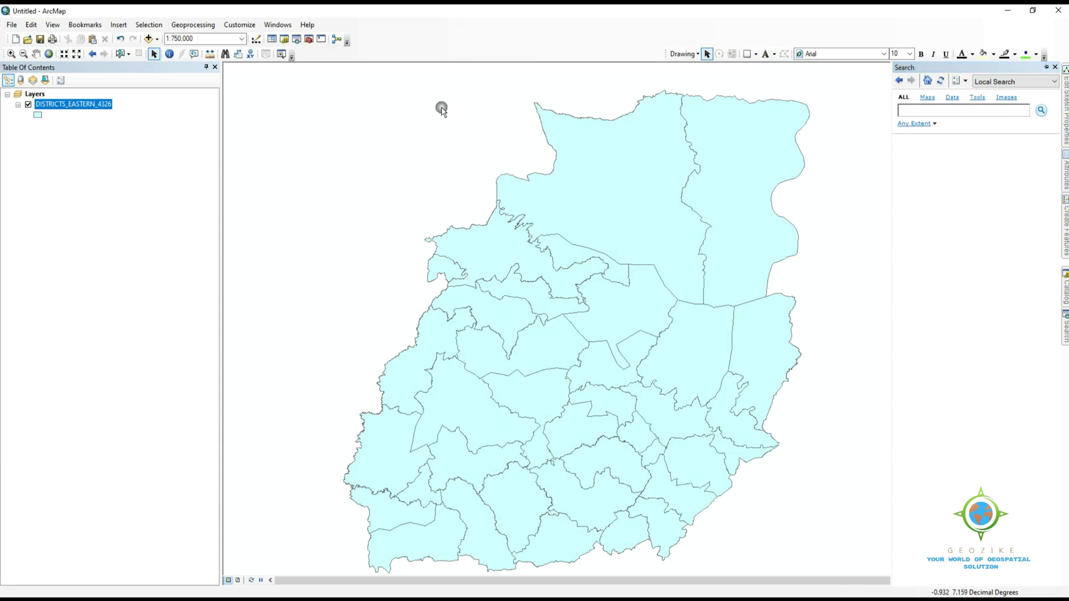
Open the ArcToolbox window to view the available toolsets and close it again
left_click(309, 41)
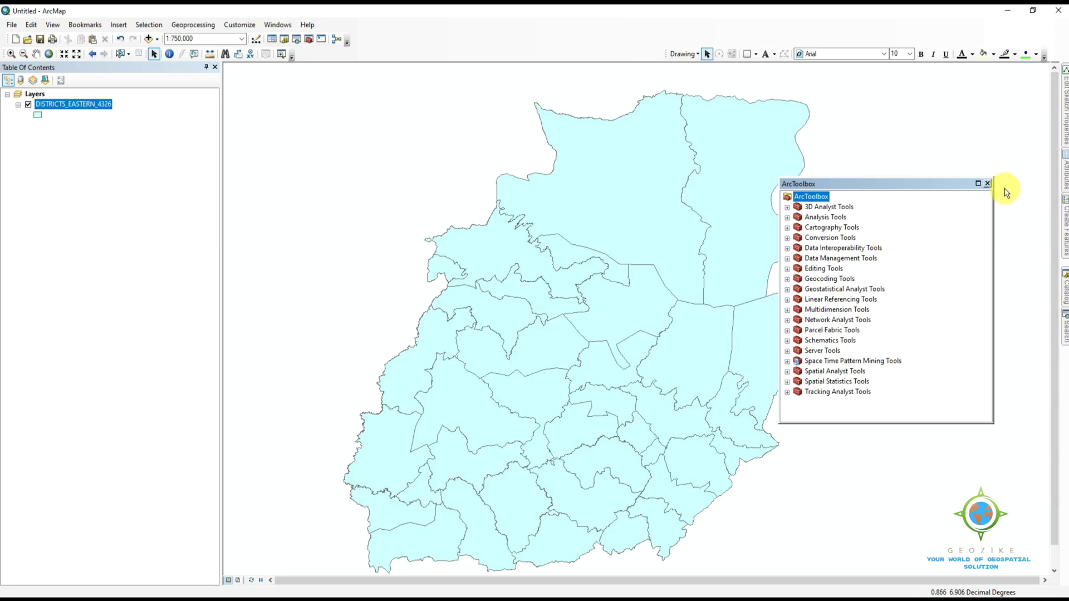
left_click(987, 183)
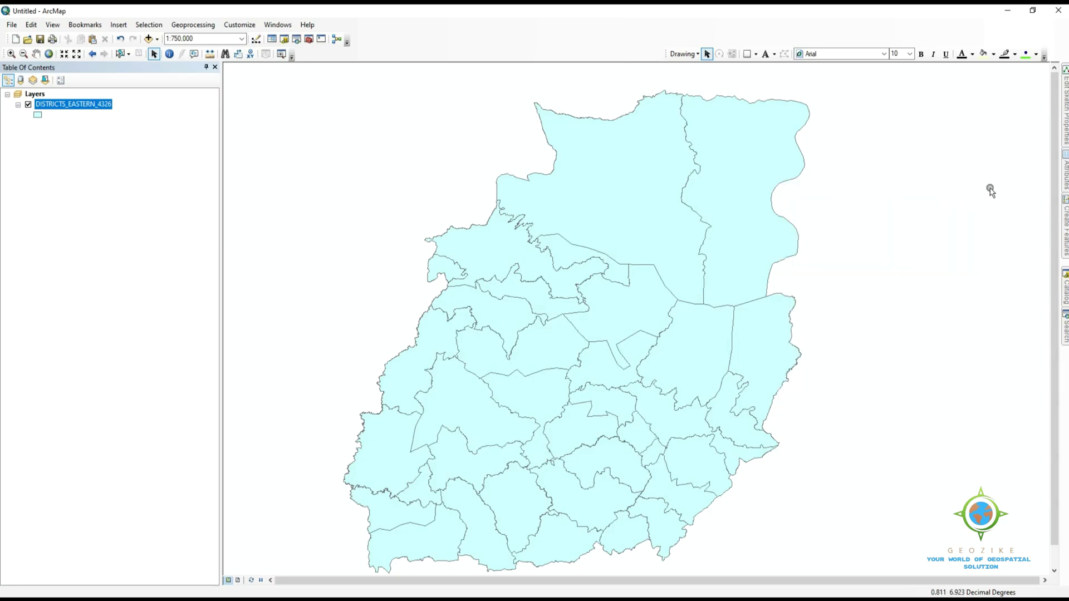
Open and close the Python window and an empty ModelBuilder window to examine them
left_click(321, 41)
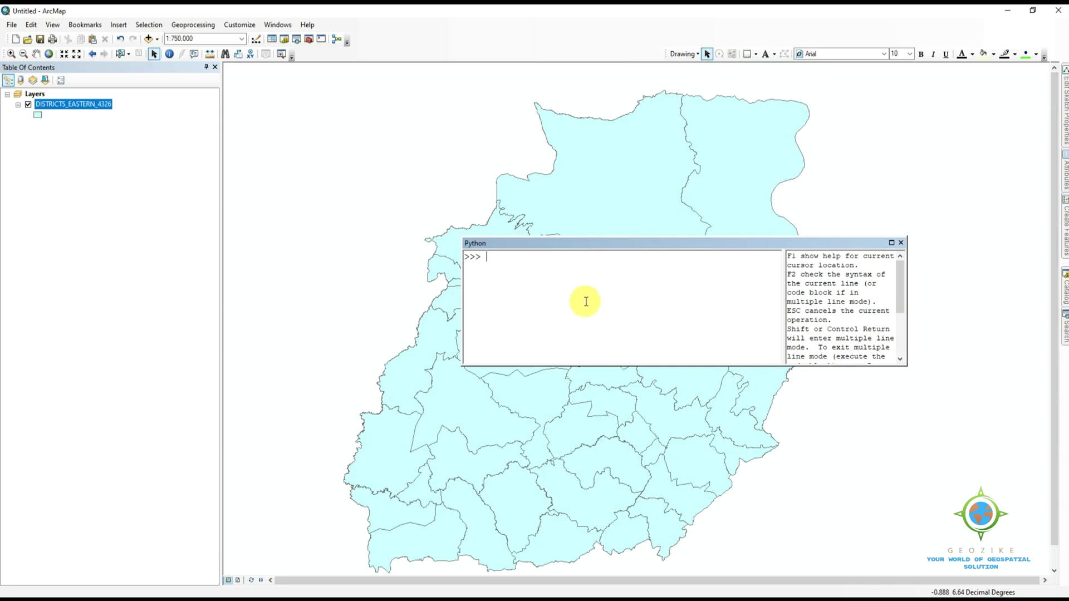
left_click(607, 294)
left_click(902, 244)
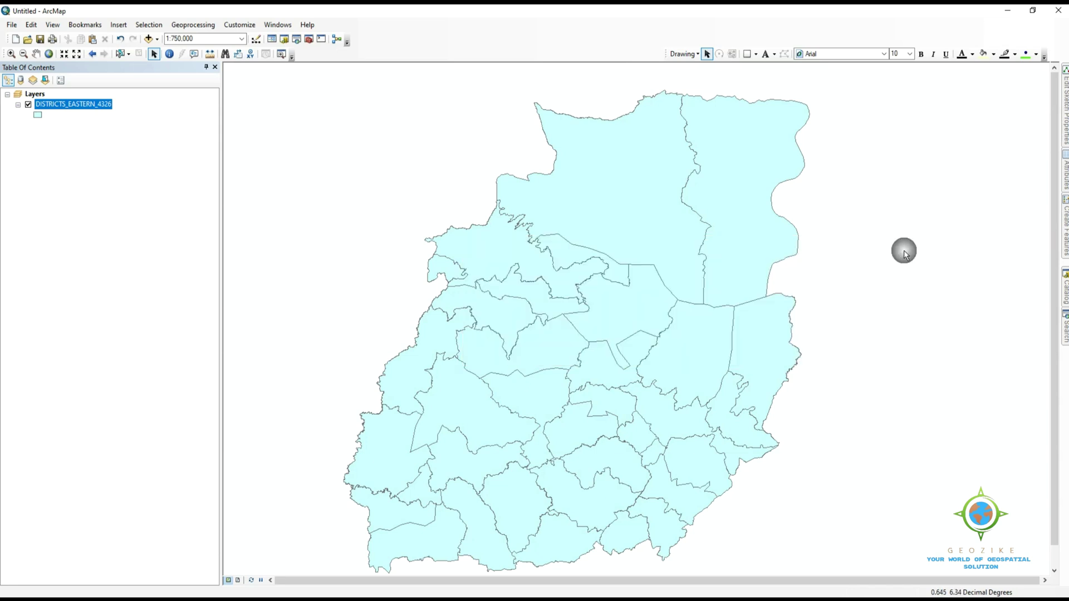
left_click(338, 38)
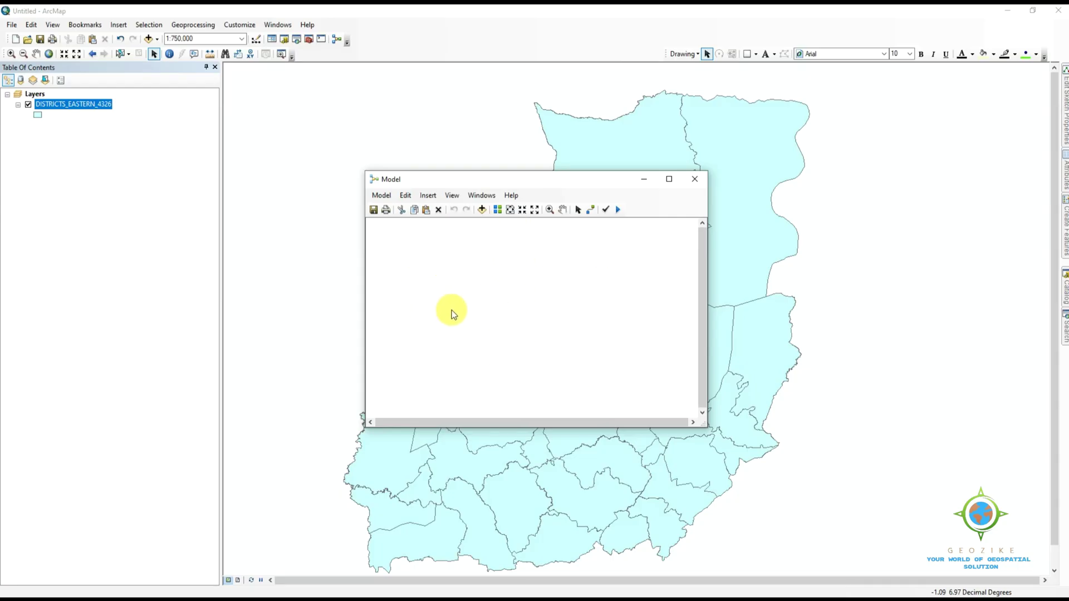
left_click(694, 179)
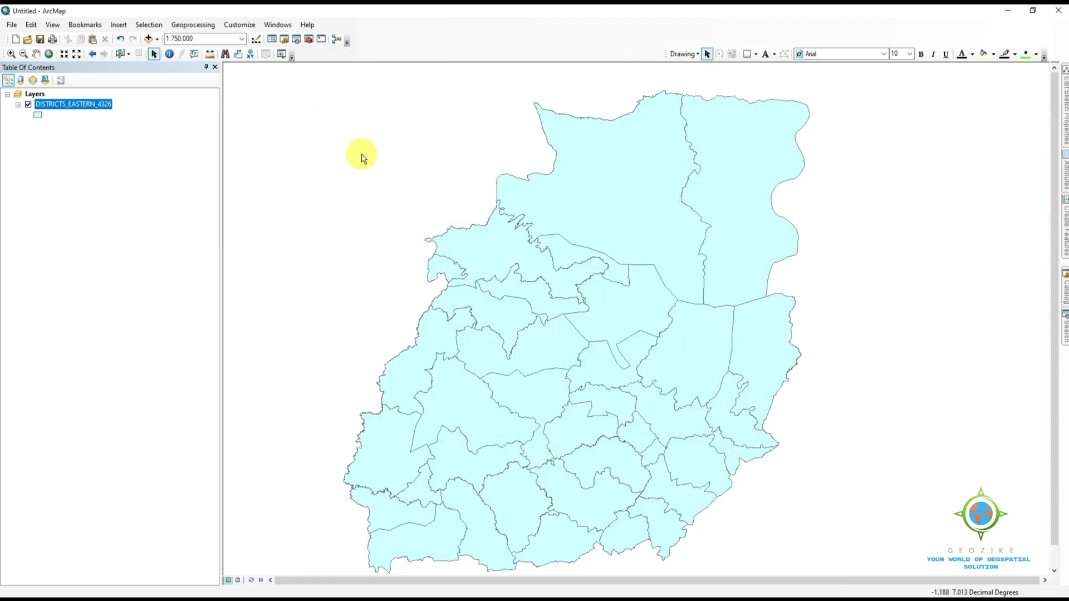